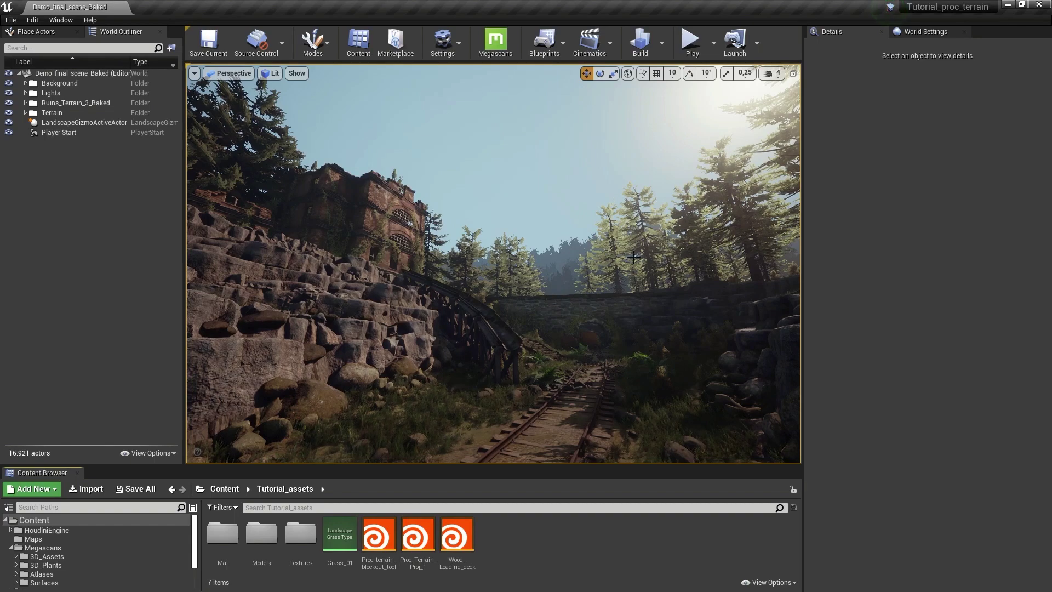
{"action": "right_click_drag", "start_coordinate": [635, 257], "coordinate": [627, 299]}
{"action": "key", "text": "e"}
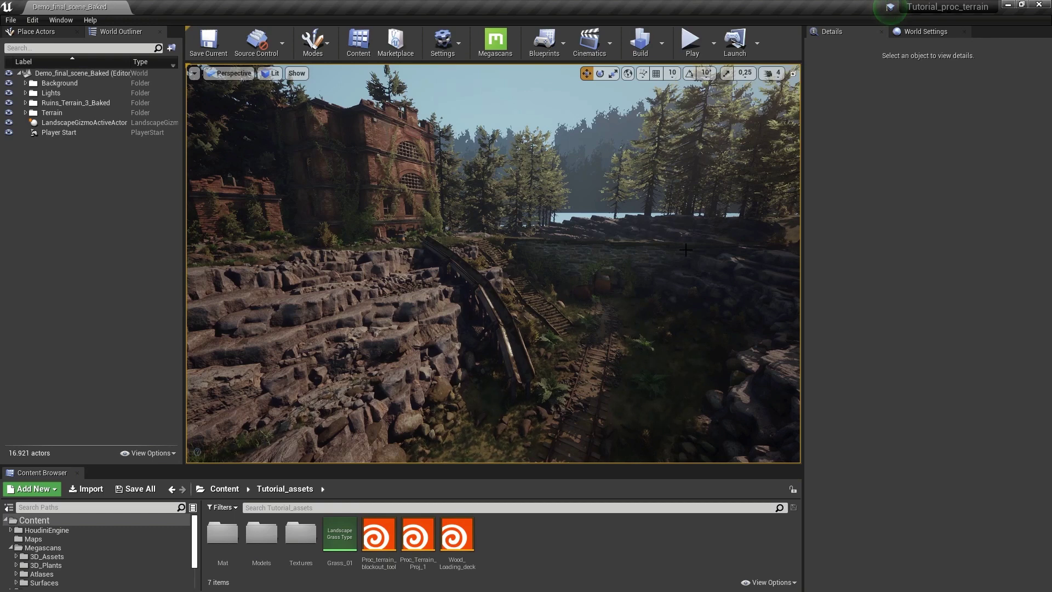
{"action": "key", "text": "d"}
{"action": "right_click_drag", "start_coordinate": [667, 257], "coordinate": [631, 258]}
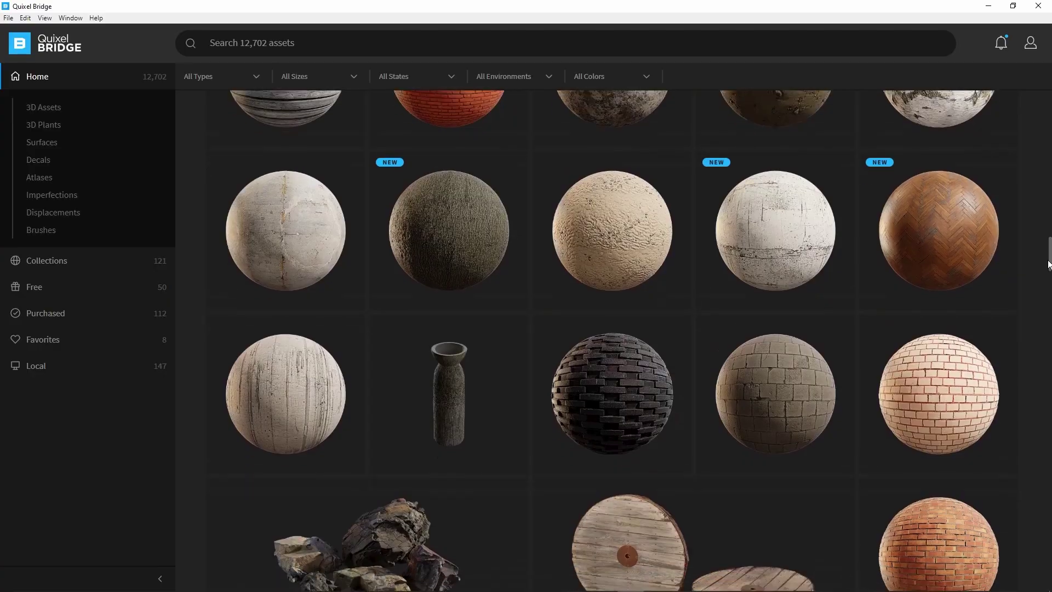
{"action": "left_click_drag", "start_coordinate": [1049, 265], "coordinate": [1050, 322]}
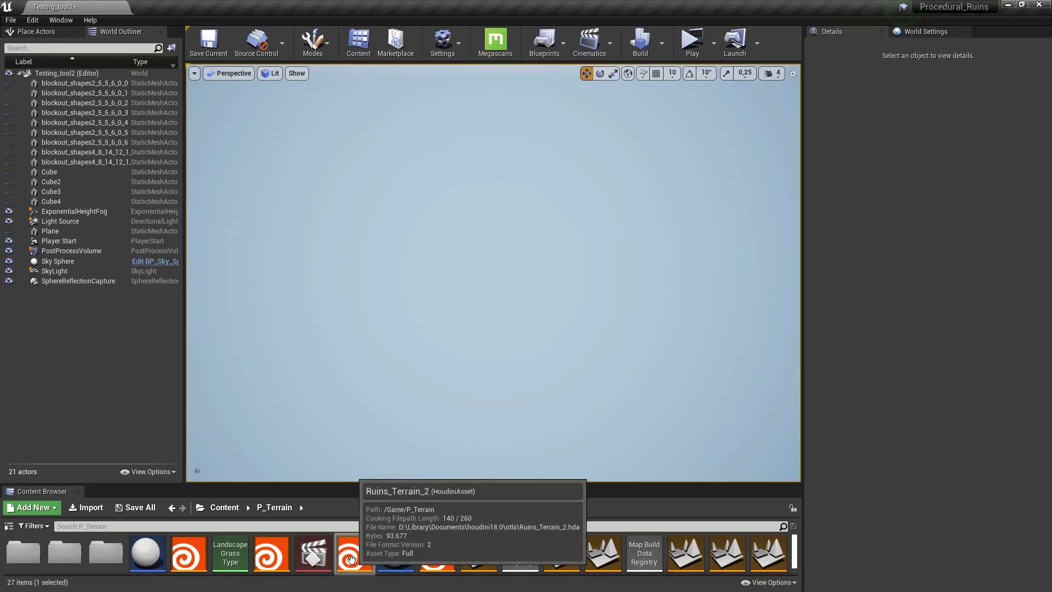
- Place the Ruins_Terrain_2 Houdini asset in the level and unhide the blockout_shapes meshes
{"action": "left_click_drag", "start_coordinate": [351, 559], "coordinate": [378, 324]}
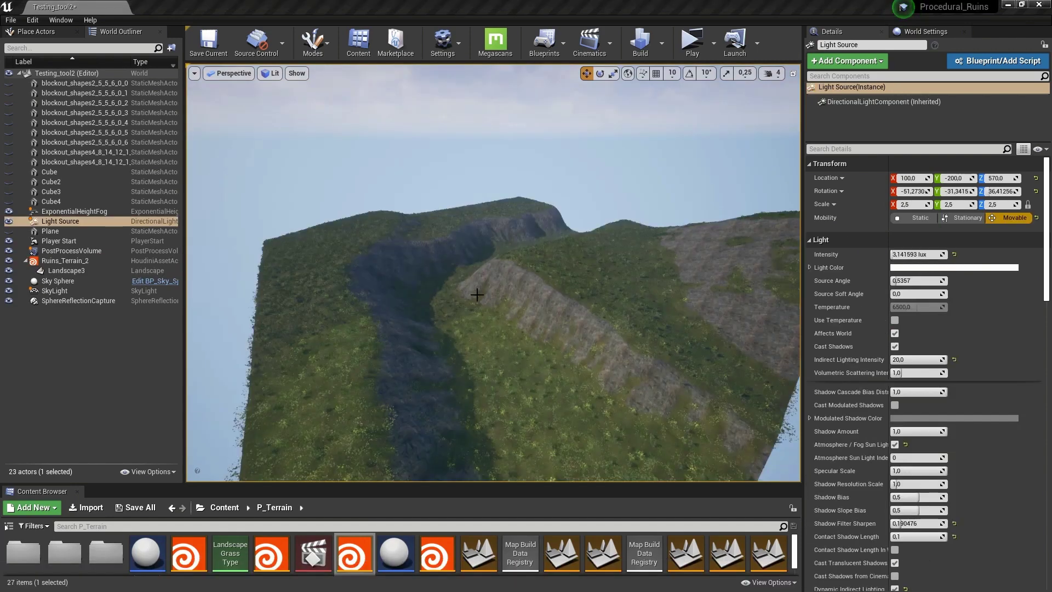
{"action": "right_click_drag", "start_coordinate": [477, 295], "coordinate": [486, 291]}
{"action": "left_click_drag", "start_coordinate": [8, 83], "coordinate": [9, 168]}
{"action": "right_click_drag", "start_coordinate": [522, 246], "coordinate": [501, 254]}
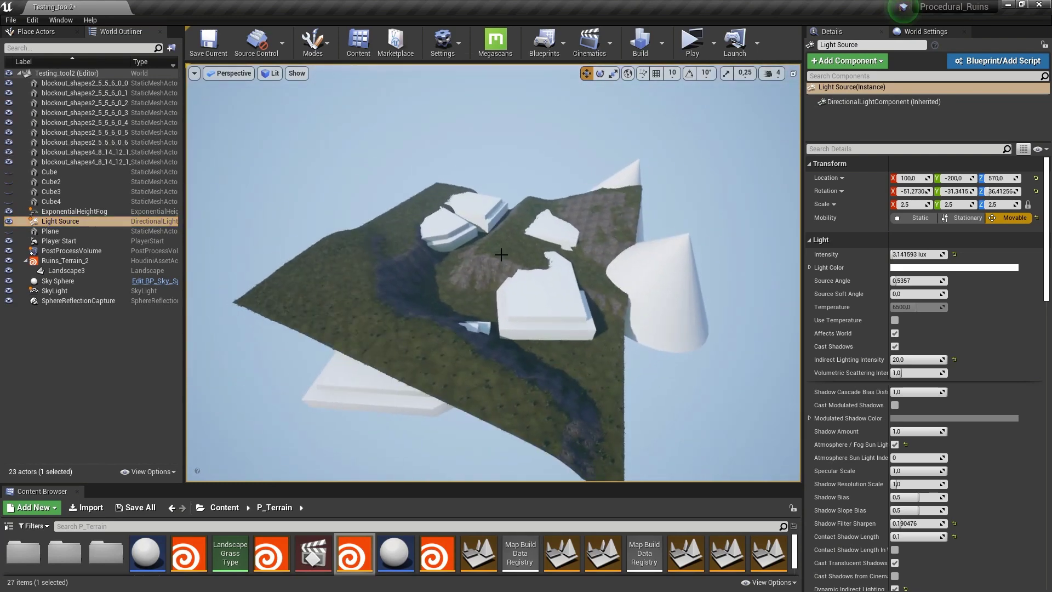
- Assign the stepped and cone-shaped blockout meshes around the landscape to the Add to terrain input of Ruins_Terrain_2
{"action": "left_click", "coordinate": [501, 254]}
{"action": "left_click", "coordinate": [66, 261]}
{"action": "scroll", "coordinate": [912, 401], "scroll_direction": "down", "scroll_amount": 3}
{"action": "left_click", "coordinate": [913, 403]}
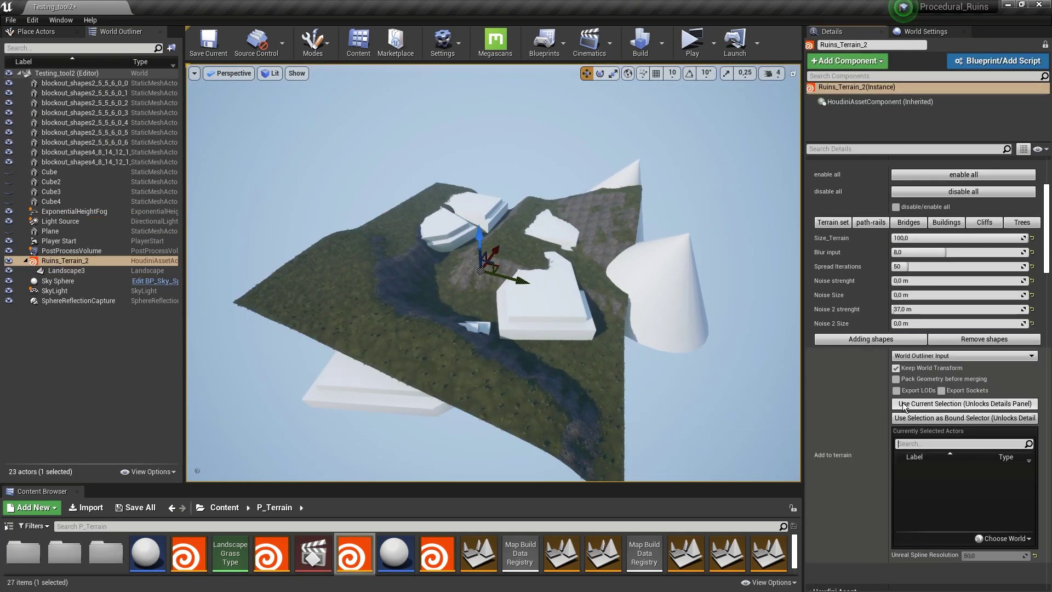
{"action": "left_click", "coordinate": [389, 386]}
{"action": "left_click", "coordinate": [528, 319], "text": "ctrl"}
{"action": "left_click", "coordinate": [548, 226], "text": "ctrl"}
{"action": "left_click", "coordinate": [481, 209], "text": "ctrl"}
{"action": "left_click", "coordinate": [448, 226], "text": "ctrl"}
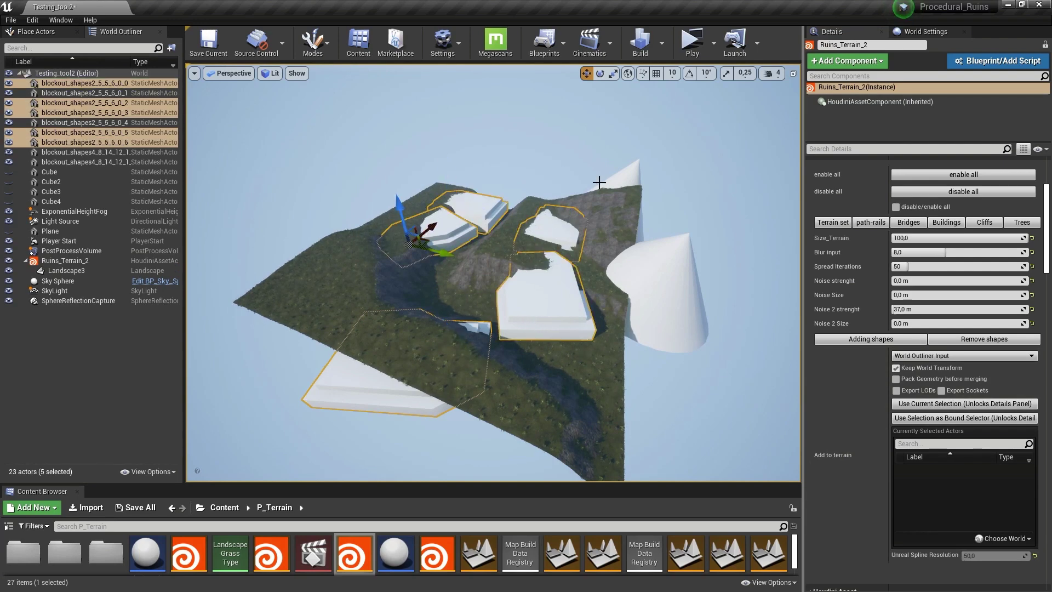
{"action": "left_click", "coordinate": [626, 178], "text": "ctrl"}
{"action": "left_click", "coordinate": [679, 279], "text": "ctrl"}
{"action": "right_click_drag", "start_coordinate": [679, 280], "coordinate": [671, 257]}
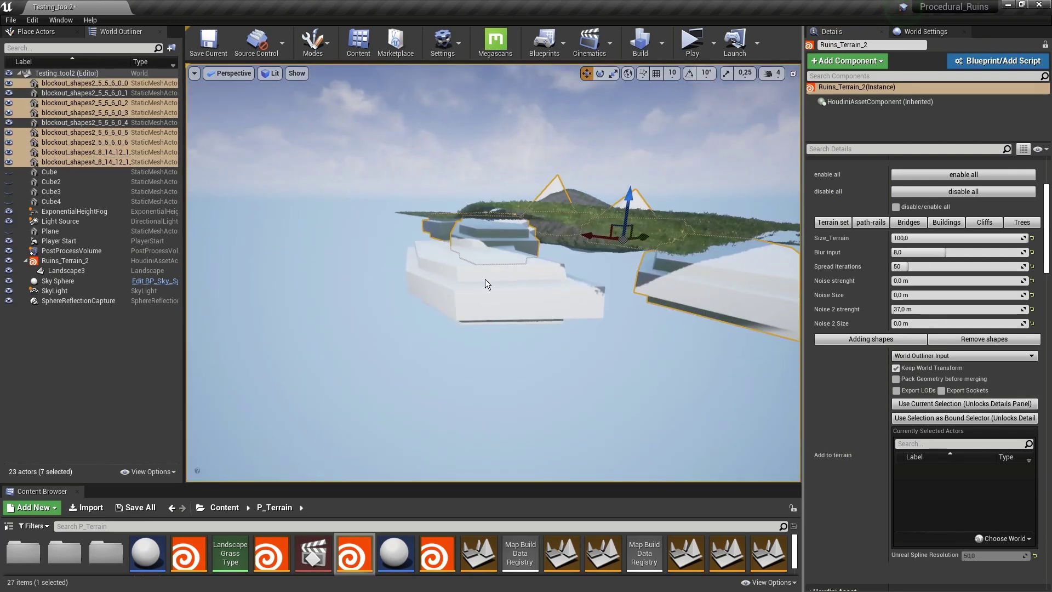
{"action": "left_click", "coordinate": [484, 285], "text": "ctrl"}
{"action": "right_click_drag", "start_coordinate": [484, 284], "coordinate": [521, 324]}
{"action": "left_click", "coordinate": [911, 404]}
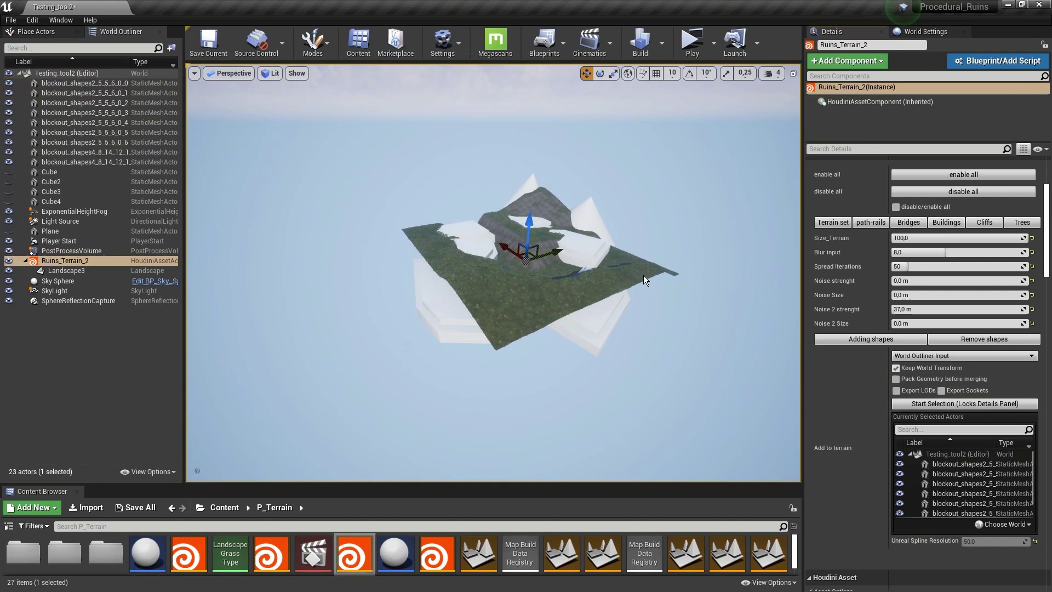
- Reposition and scale the stepped blockout shape at the terrain's near edge to reshape the landscape there
{"action": "right_click_drag", "start_coordinate": [646, 282], "coordinate": [556, 341]}
{"action": "key", "text": "g"}
{"action": "left_click", "coordinate": [539, 349]}
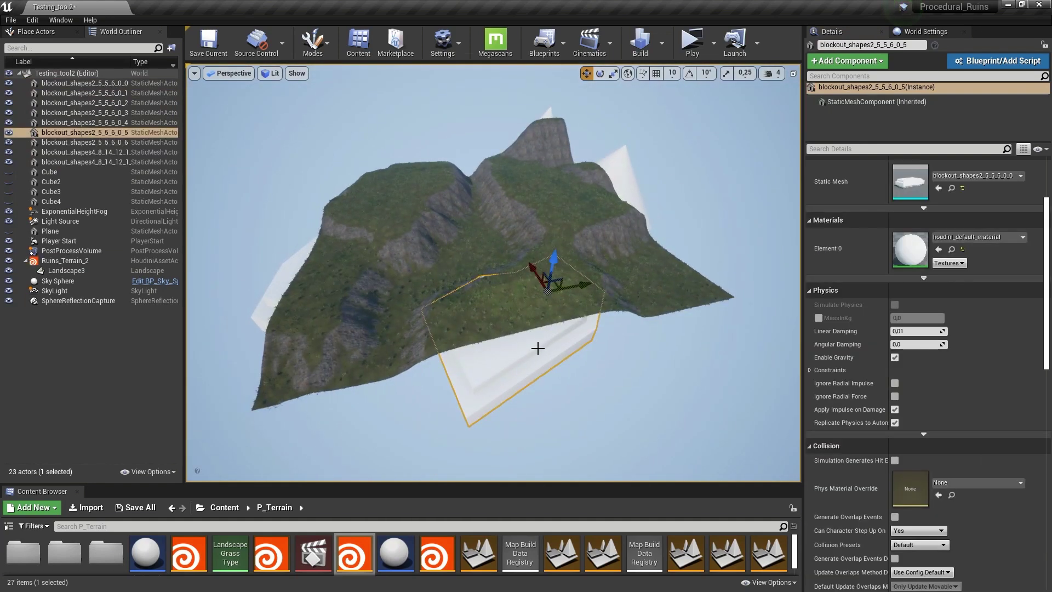
{"action": "left_click_drag", "start_coordinate": [582, 287], "coordinate": [582, 298]}
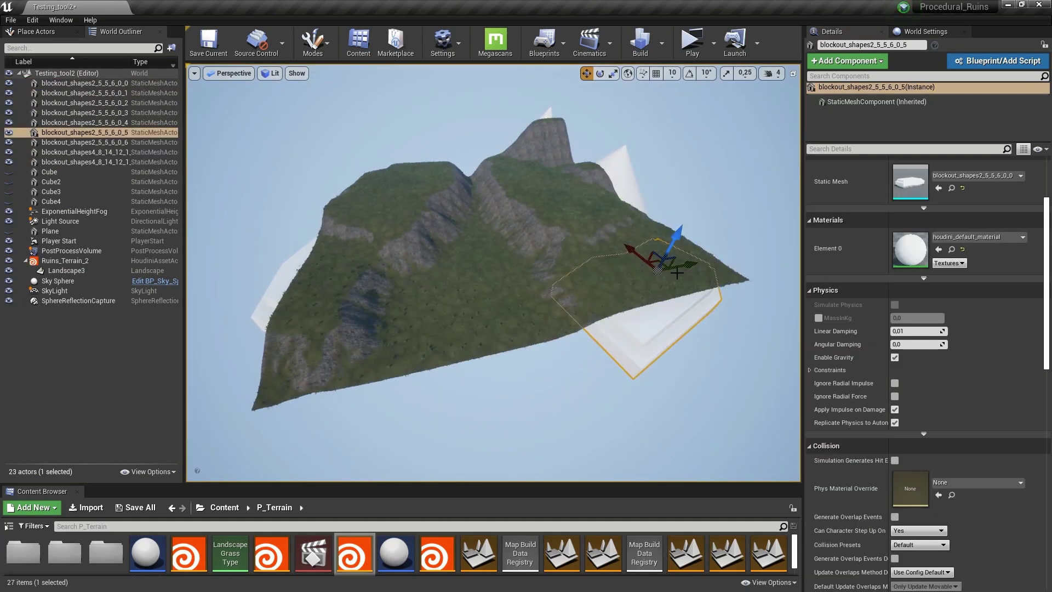
{"action": "left_click_drag", "start_coordinate": [678, 273], "coordinate": [655, 273]}
{"action": "key", "text": "space"}
{"action": "key", "text": "space"}
{"action": "left_click_drag", "start_coordinate": [582, 267], "coordinate": [570, 263]}
{"action": "right_click_drag", "start_coordinate": [627, 312], "coordinate": [616, 324]}
{"action": "key", "text": "space"}
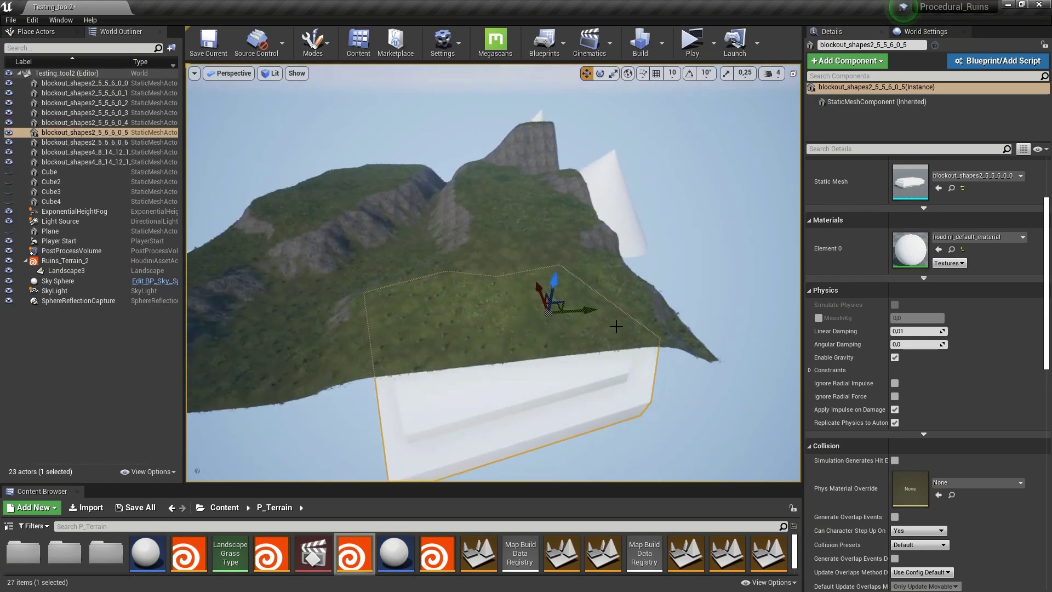
{"action": "left_click_drag", "start_coordinate": [543, 296], "coordinate": [561, 299]}
- Adjust the cone-shaped blockout mesh at the far peak to reshape the summit
{"action": "right_click_drag", "start_coordinate": [601, 310], "coordinate": [539, 290]}
{"action": "key", "text": "w"}
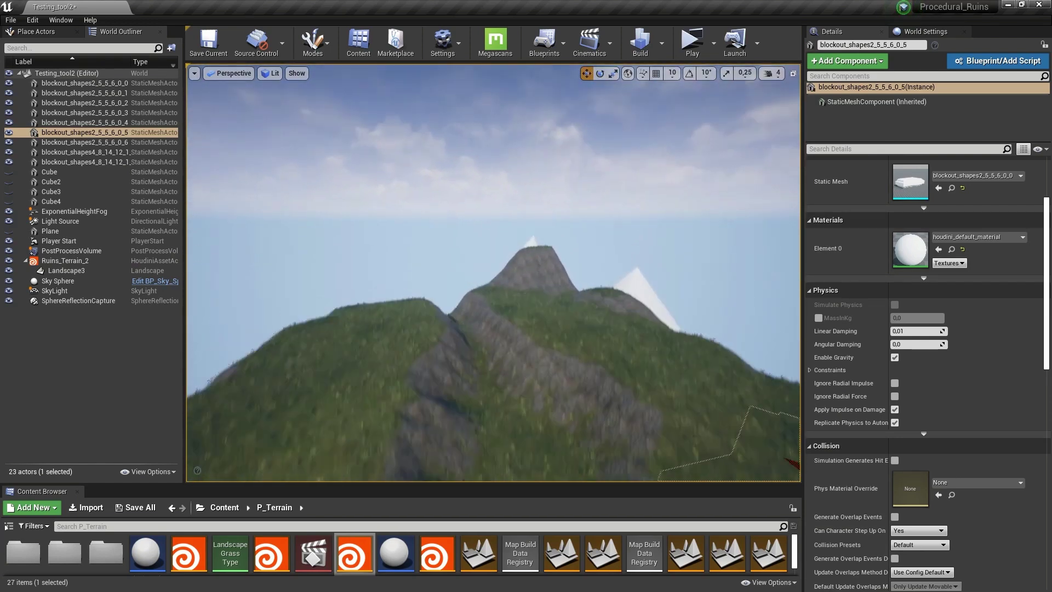
{"action": "left_click", "coordinate": [539, 290]}
{"action": "left_click_drag", "start_coordinate": [552, 292], "coordinate": [555, 282]}
{"action": "right_click_drag", "start_coordinate": [555, 282], "coordinate": [567, 299]}
{"action": "key", "text": "space"}
{"action": "key", "text": "space"}
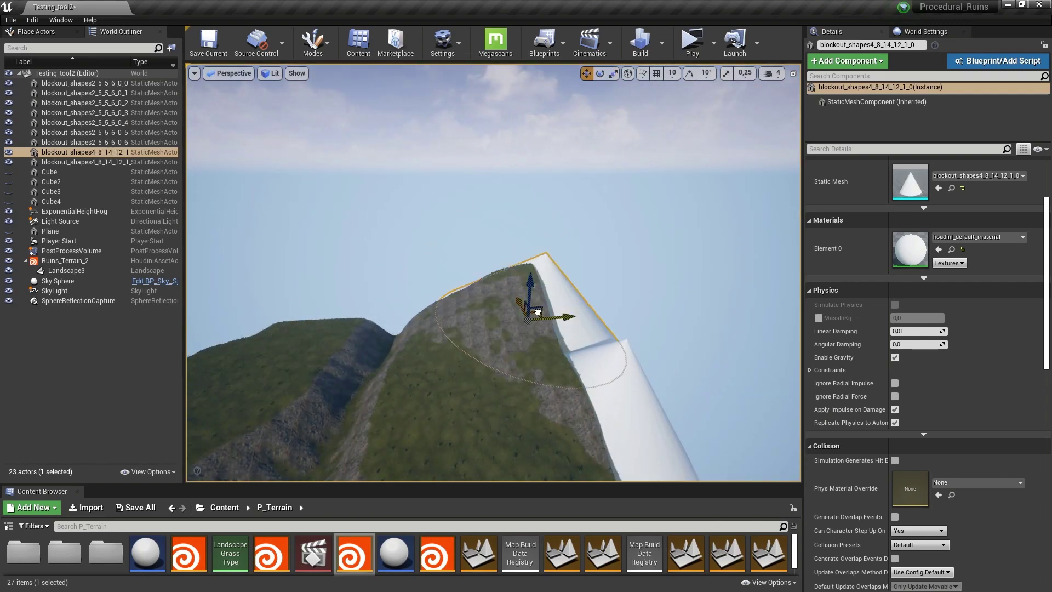
{"action": "key", "text": "s"}
{"action": "mouse_move", "coordinate": [522, 355]}
{"action": "right_mouse_down"}
{"action": "mouse_move", "coordinate": [524, 332]}
{"action": "mouse_move", "coordinate": [515, 335]}
{"action": "mouse_move", "coordinate": [524, 342]}
{"action": "right_mouse_up"}
- Duplicate the far cone blockout and adjust the copy on the opposite side of the valley to form a second peak
{"action": "key", "text": "g"}
{"action": "left_click", "coordinate": [630, 299]}
{"action": "left_click", "coordinate": [567, 258]}
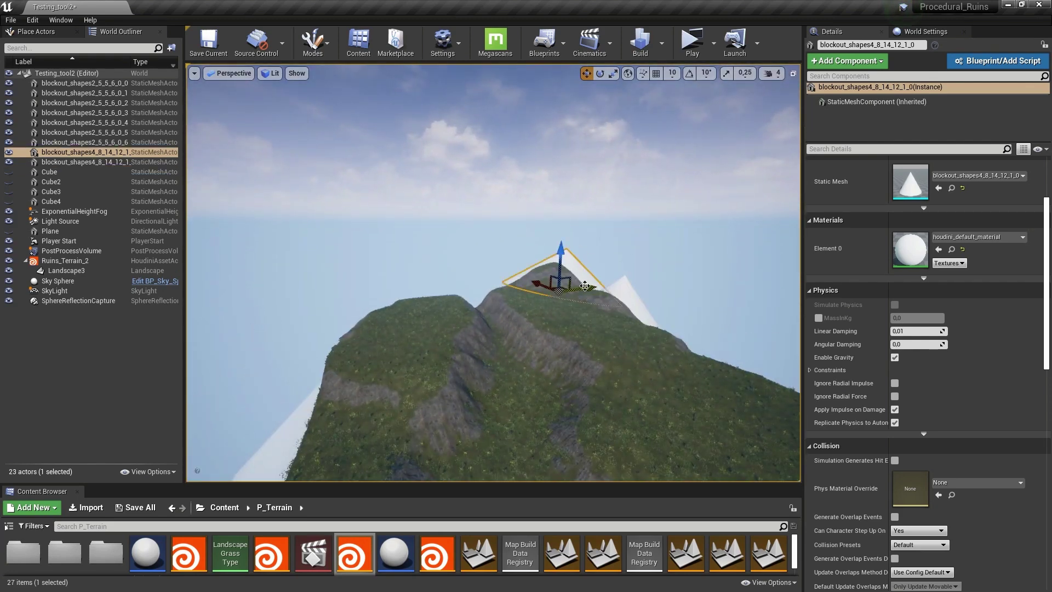
{"action": "left_click_drag", "start_coordinate": [561, 281], "coordinate": [381, 304], "text": "alt"}
{"action": "key", "text": "space"}
{"action": "left_click_drag", "start_coordinate": [408, 268], "coordinate": [373, 262]}
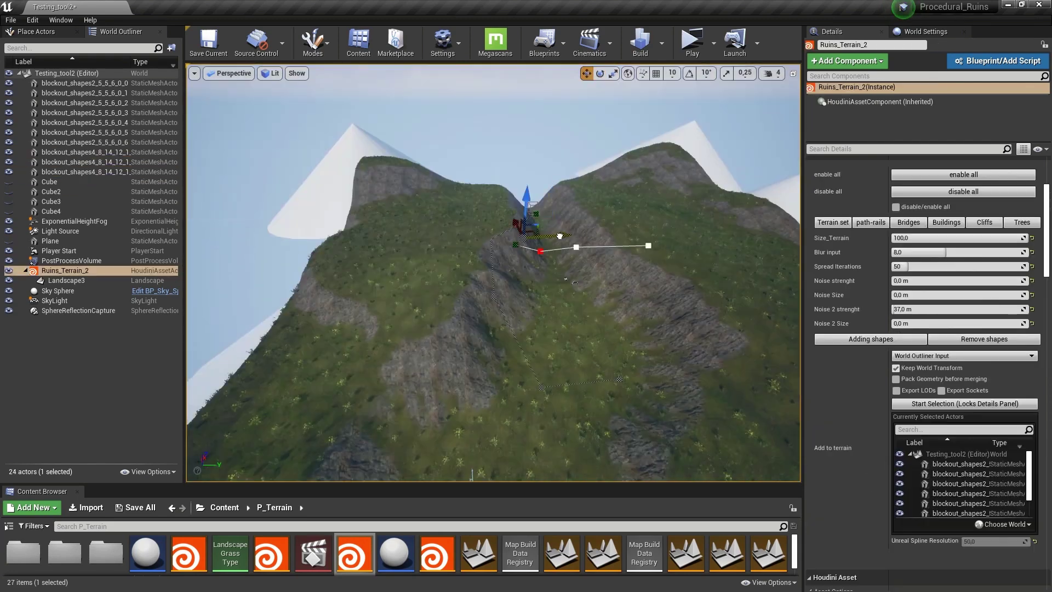
- Move the curve points of Ruins_Terrain_2 along the valley floor to lay out the railway
{"action": "left_click_drag", "start_coordinate": [559, 237], "coordinate": [570, 235]}
{"action": "left_click", "coordinate": [497, 288]}
{"action": "left_click_drag", "start_coordinate": [531, 287], "coordinate": [586, 290]}
{"action": "left_click", "coordinate": [541, 387]}
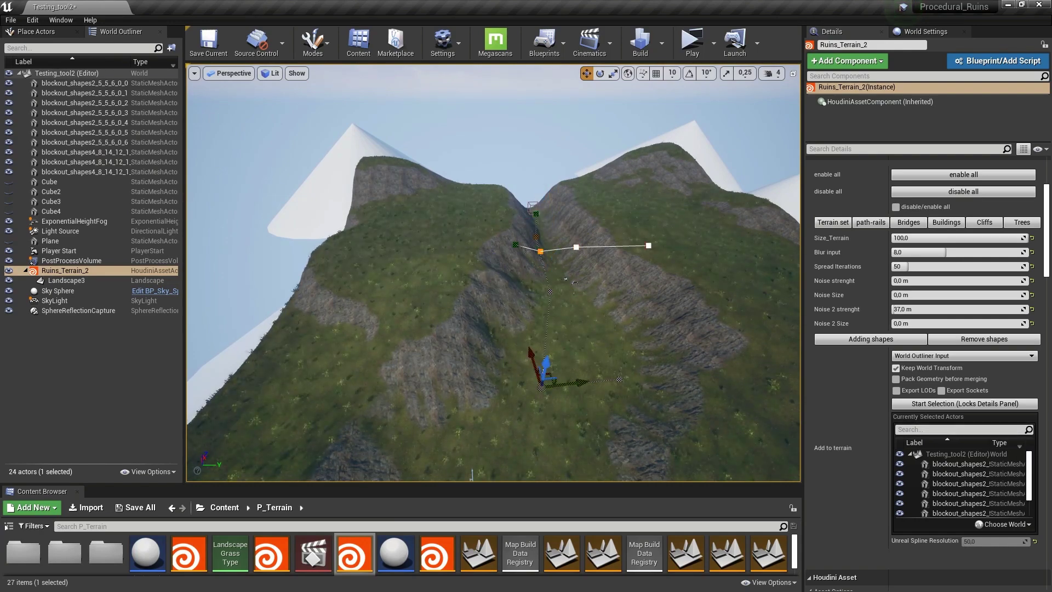
{"action": "right_click_drag", "start_coordinate": [541, 372], "coordinate": [477, 398]}
{"action": "left_click", "coordinate": [594, 286]}
{"action": "left_click_drag", "start_coordinate": [592, 295], "coordinate": [459, 285]}
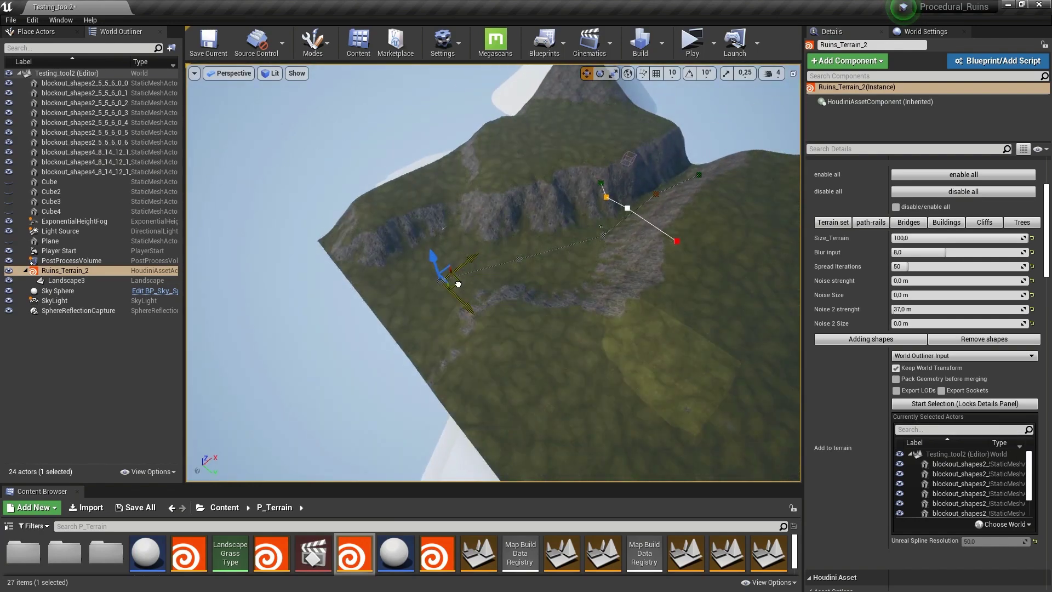
{"action": "right_click_drag", "start_coordinate": [503, 284], "coordinate": [598, 269]}
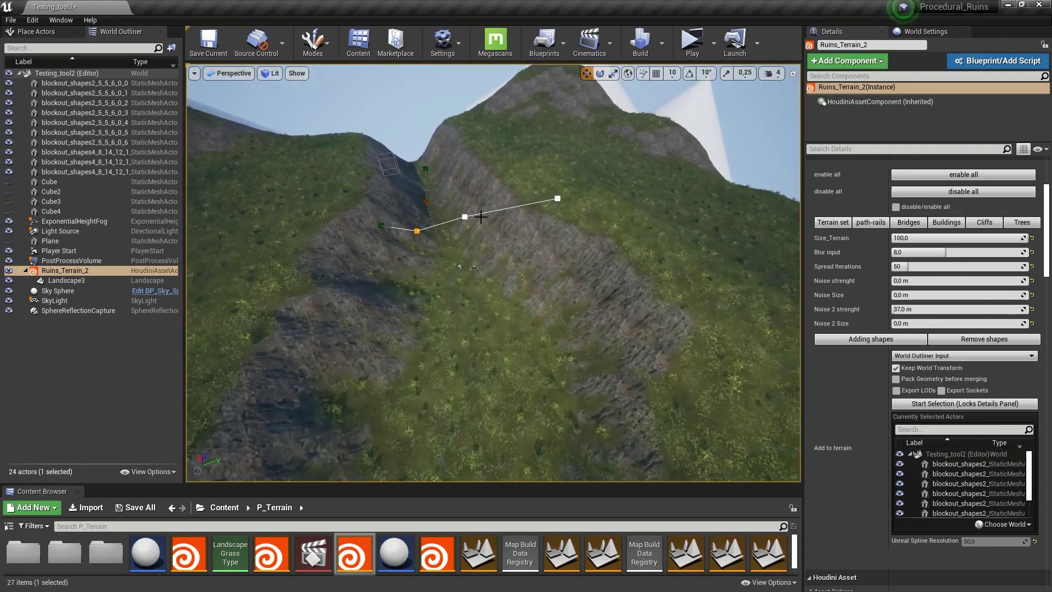
- Reposition the points of the second curve along the slope beside the valley to shape the stair path
{"action": "left_click", "coordinate": [464, 216]}
{"action": "right_click_drag", "start_coordinate": [466, 217], "coordinate": [428, 213]}
{"action": "left_click", "coordinate": [497, 203]}
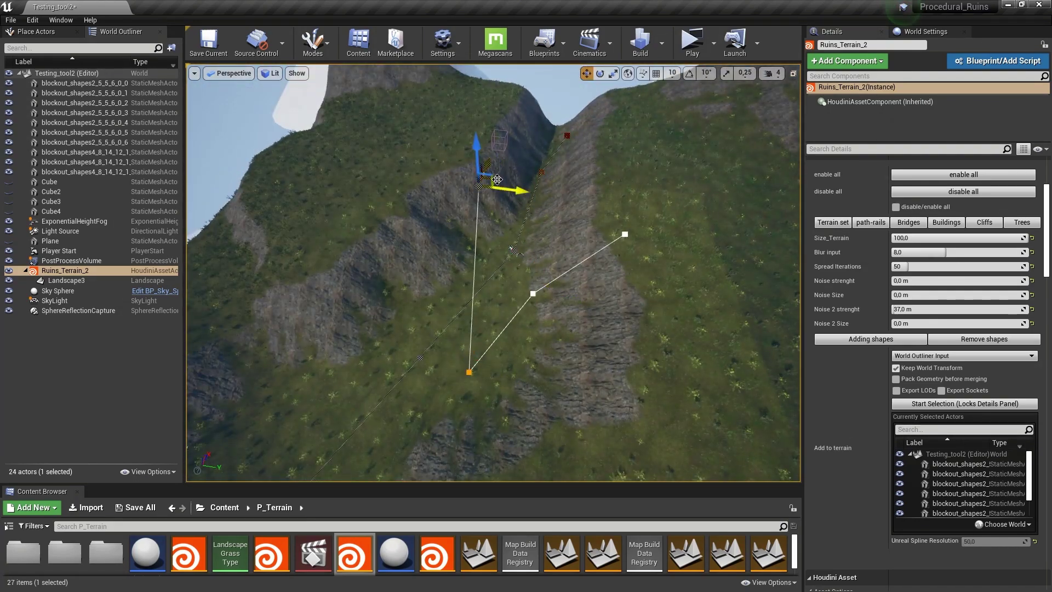
{"action": "left_click_drag", "start_coordinate": [497, 180], "coordinate": [430, 405]}
{"action": "right_click_drag", "start_coordinate": [512, 361], "coordinate": [504, 294]}
{"action": "left_click_drag", "start_coordinate": [399, 290], "coordinate": [347, 334]}
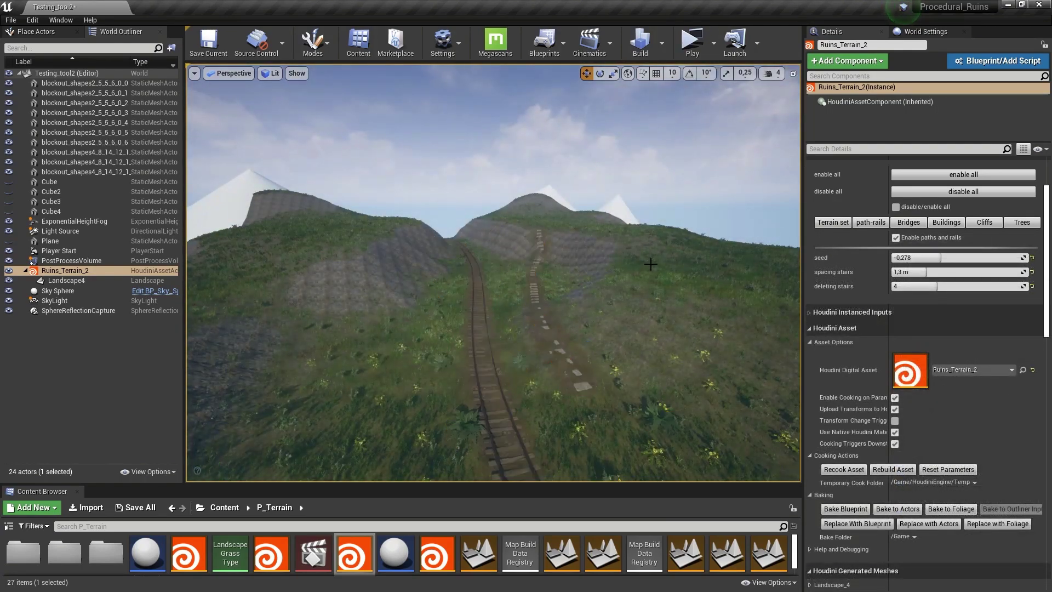
- Stretch and position Cube5 across the railway cutting as a bridge blockout, with the transform gizmo in local space
{"action": "key", "text": "w"}
{"action": "right_click_drag", "start_coordinate": [651, 264], "coordinate": [639, 241]}
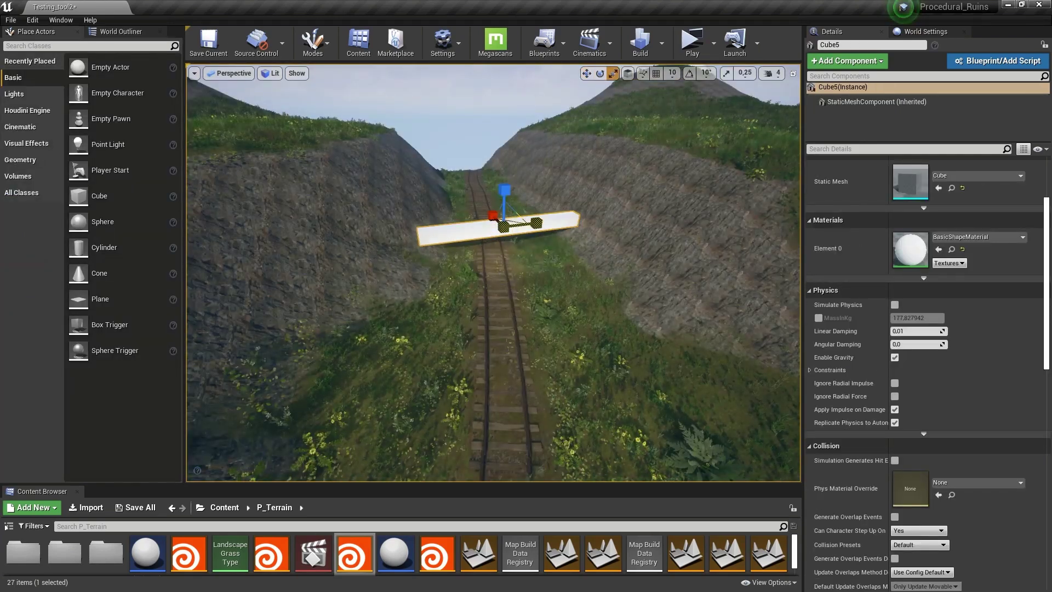
{"action": "right_click_drag", "start_coordinate": [511, 285], "coordinate": [512, 314]}
{"action": "key", "text": "e"}
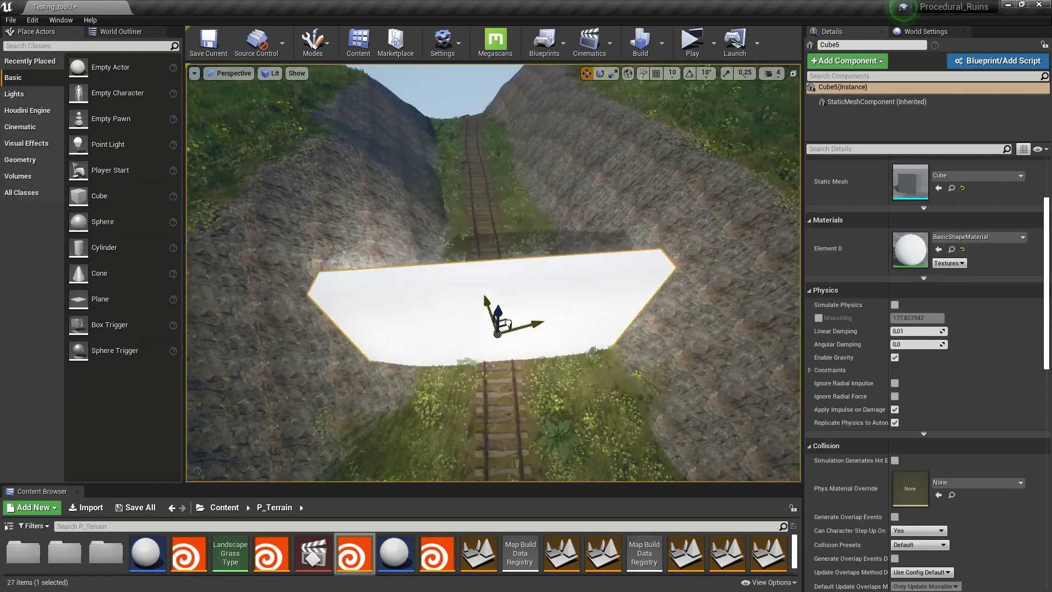
{"action": "key", "text": "r"}
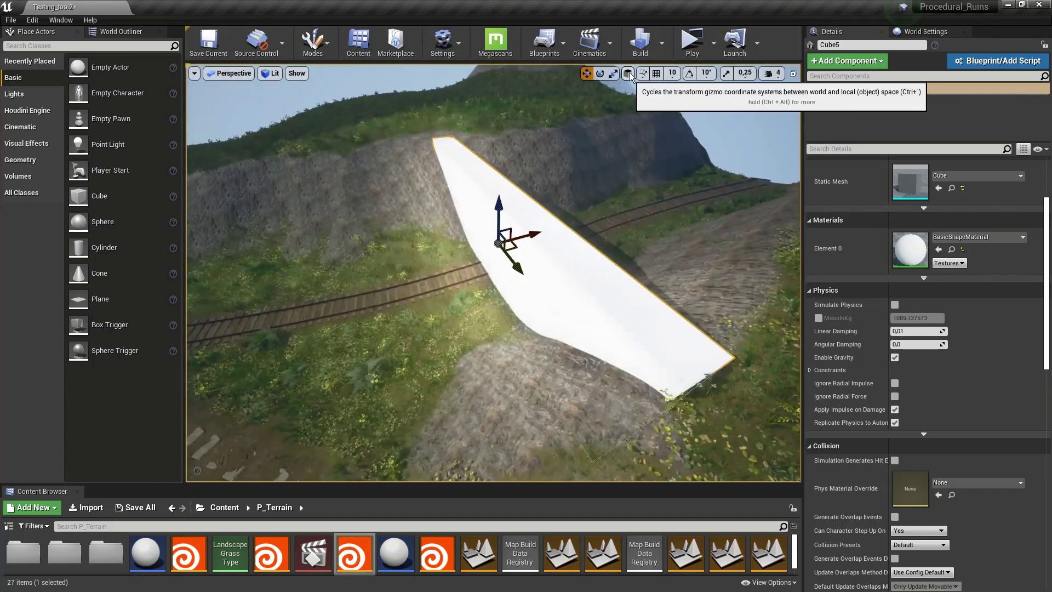
{"action": "left_click", "coordinate": [628, 73]}
{"action": "key", "text": "e"}
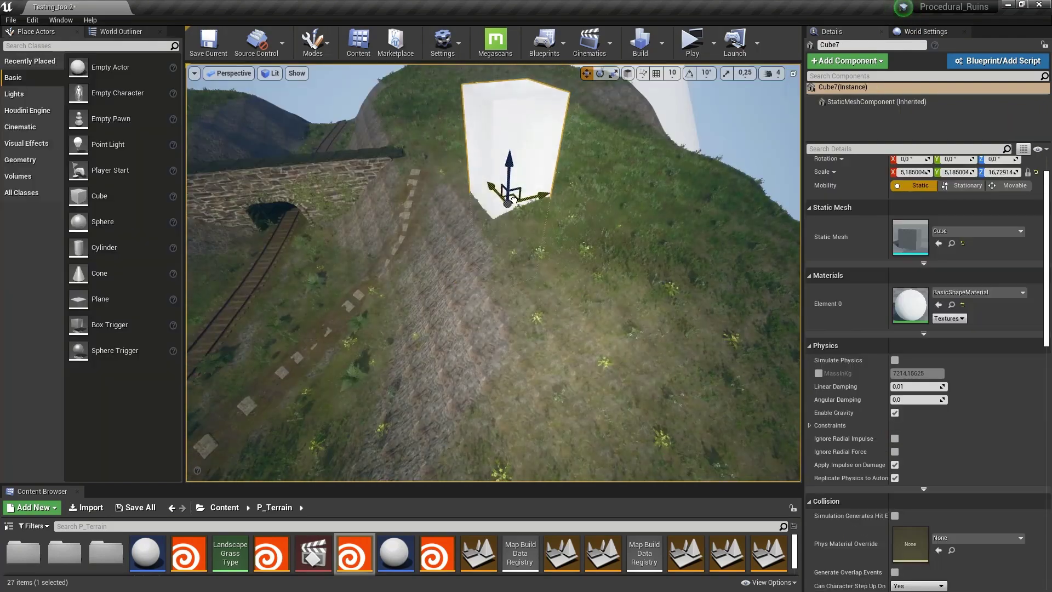
- Position, scale and raise Cube7 on the hillside above the stair path as a building blockout
{"action": "left_click_drag", "start_coordinate": [515, 201], "coordinate": [513, 209]}
{"action": "key", "text": "r"}
{"action": "left_click_drag", "start_coordinate": [510, 176], "coordinate": [529, 192]}
{"action": "key", "text": "w"}
{"action": "left_click_drag", "start_coordinate": [508, 171], "coordinate": [513, 90]}
{"action": "right_click_drag", "start_coordinate": [512, 186], "coordinate": [507, 99]}
{"action": "key", "text": "f"}
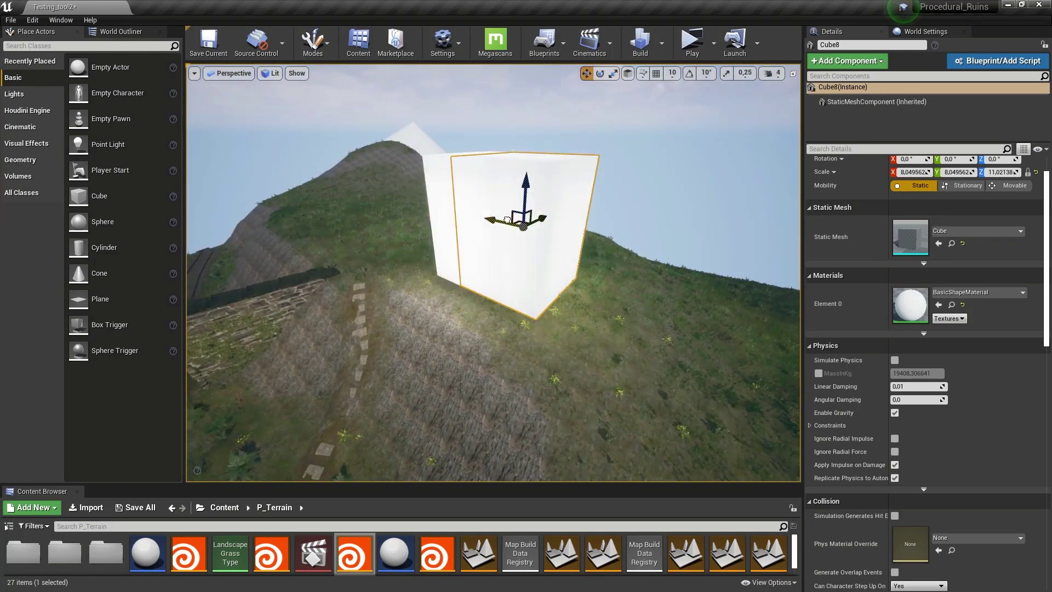
- Move Cube8 beside the taller cube, rotate it about -15° around Z and scale it to about 7.65, 8.05, 4.49
{"action": "key", "text": "e"}
{"action": "left_click_drag", "start_coordinate": [507, 219], "coordinate": [540, 233]}
{"action": "left_click_drag", "start_coordinate": [609, 215], "coordinate": [608, 210]}
{"action": "key", "text": "r"}
{"action": "left_click_drag", "start_coordinate": [608, 209], "coordinate": [604, 244]}
{"action": "left_click_drag", "start_coordinate": [563, 239], "coordinate": [573, 241]}
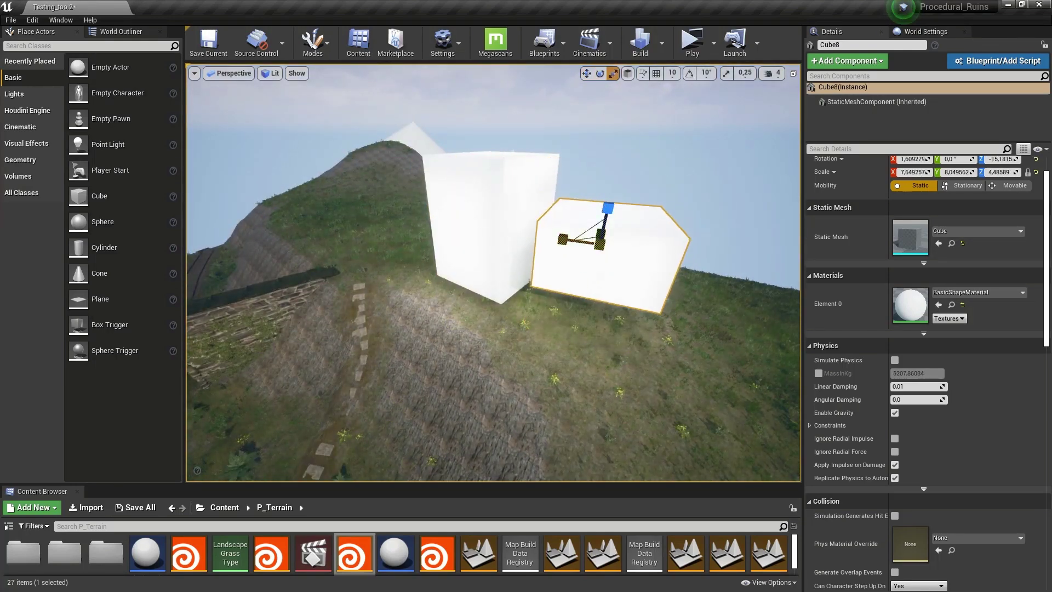
{"action": "left_click_drag", "start_coordinate": [655, 252], "coordinate": [638, 282], "text": "alt"}
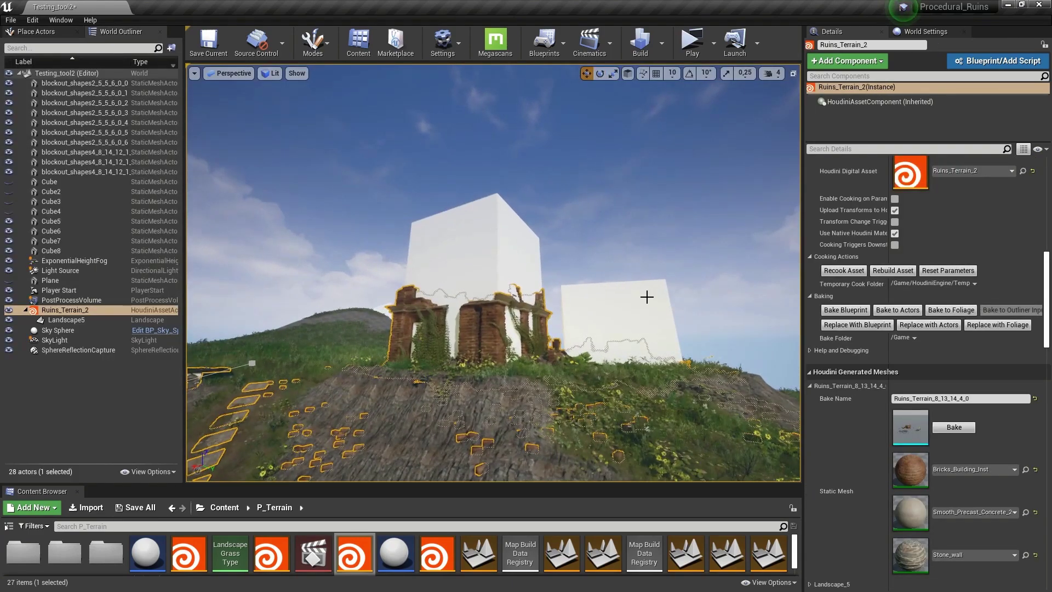
- Rescale the building blockout cubes on the hill to make the brick ruins taller
{"action": "key", "text": "g"}
{"action": "left_click_drag", "start_coordinate": [647, 297], "coordinate": [600, 353], "text": "alt"}
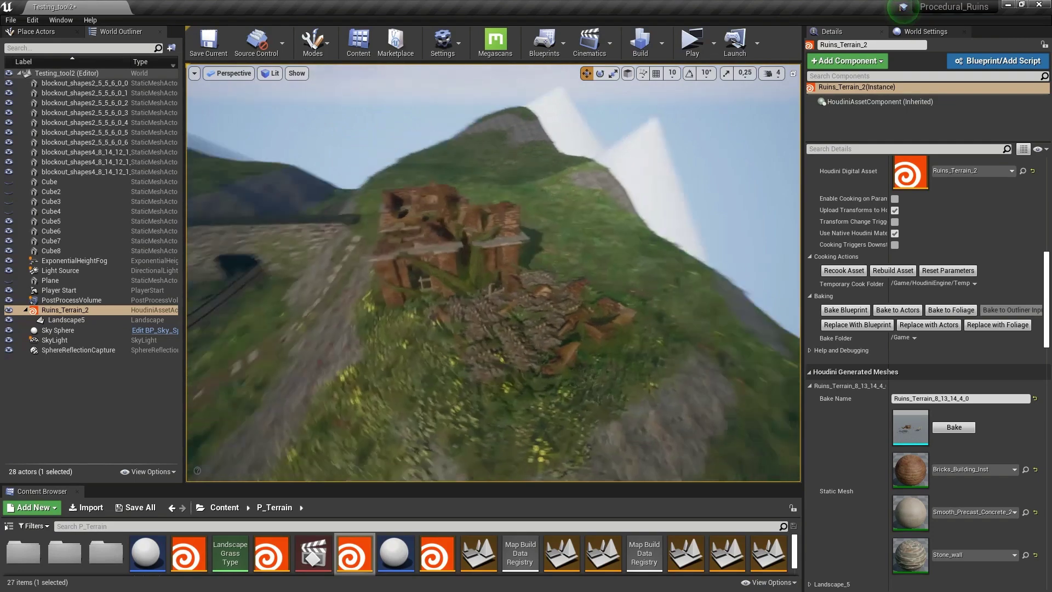
{"action": "right_click_drag", "start_coordinate": [624, 337], "coordinate": [590, 303]}
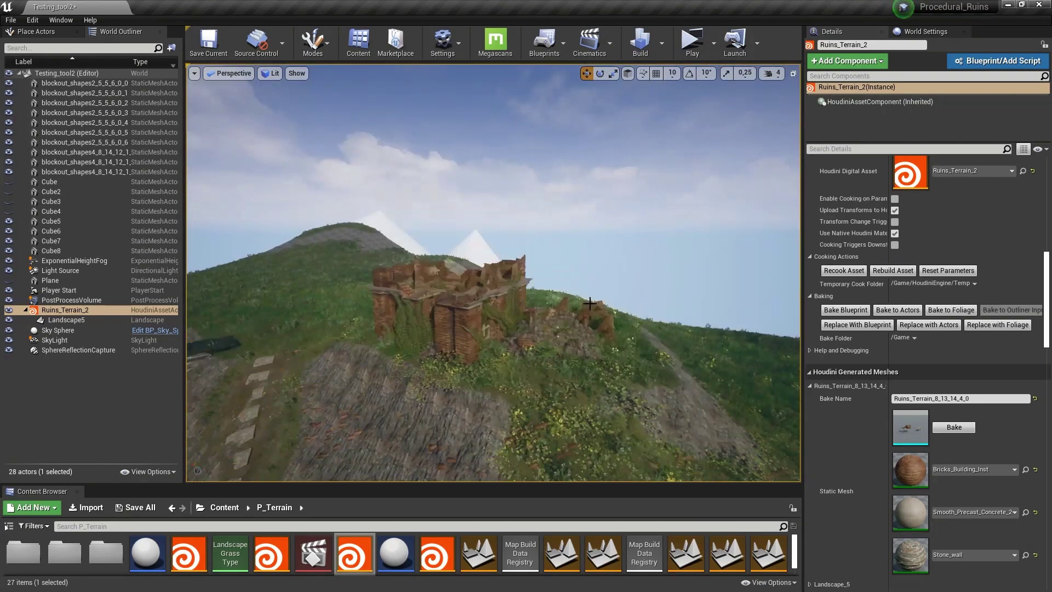
{"action": "left_click", "coordinate": [459, 242]}
{"action": "key", "text": "r"}
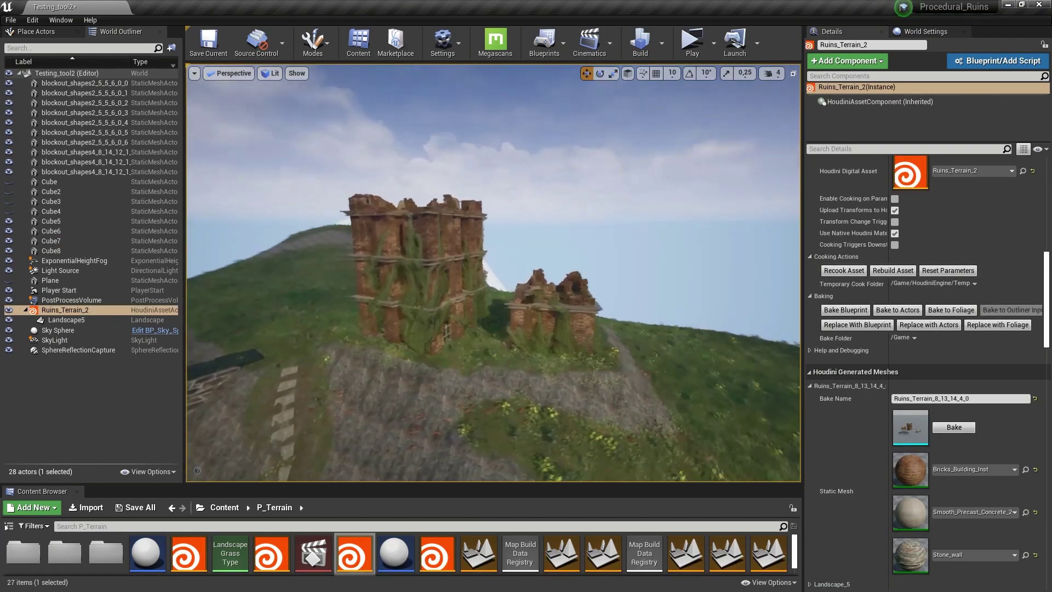
{"action": "right_click_drag", "start_coordinate": [493, 274], "coordinate": [455, 274]}
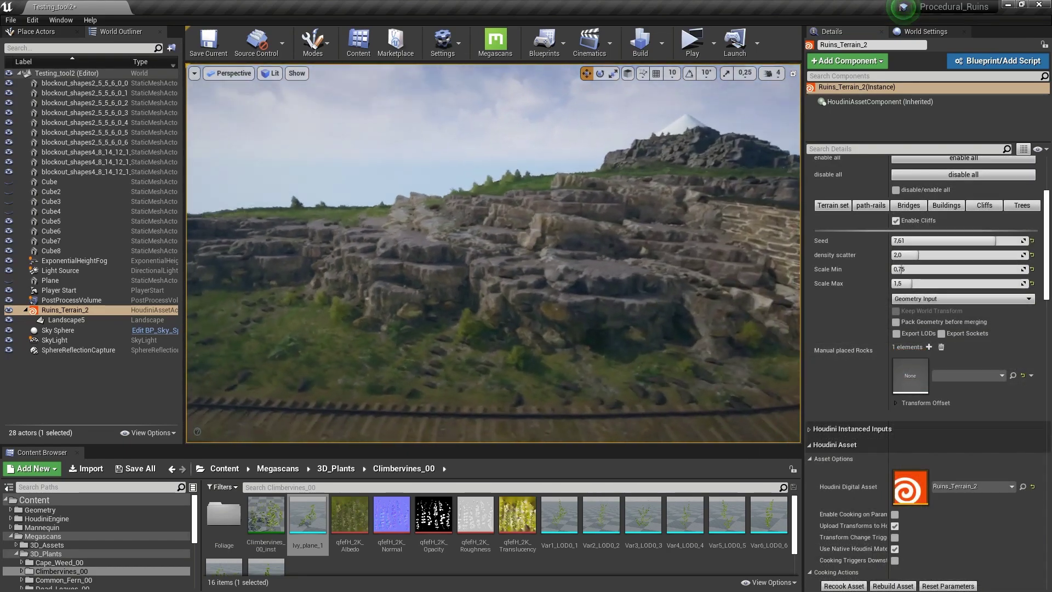
- Inspect the generated cliffs and trees, and walk the character through the level in play mode
{"action": "right_click_drag", "start_coordinate": [493, 252], "coordinate": [542, 242]}
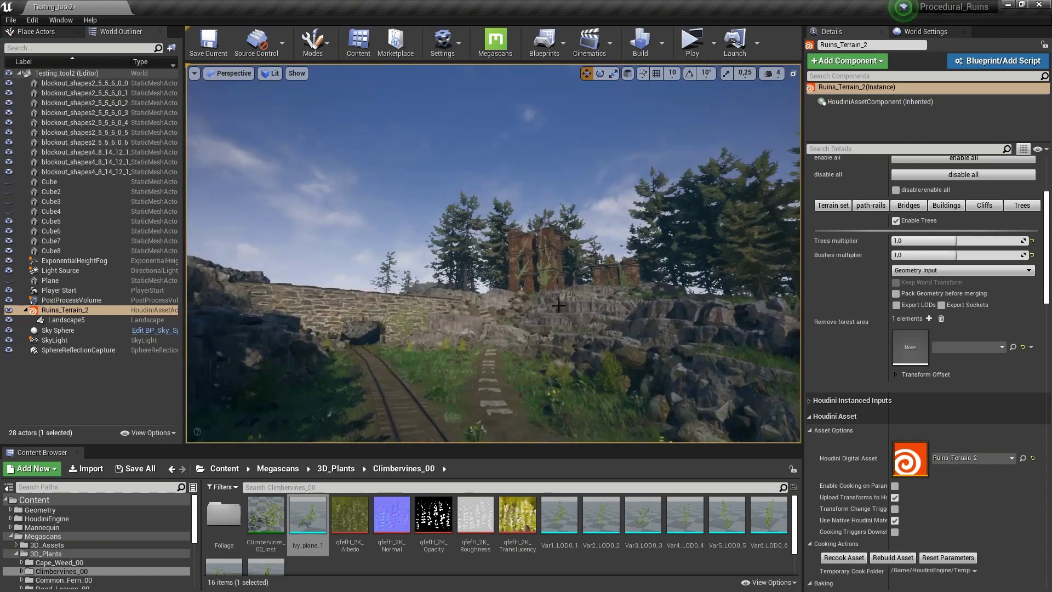
{"action": "right_click_drag", "start_coordinate": [493, 252], "coordinate": [491, 245]}
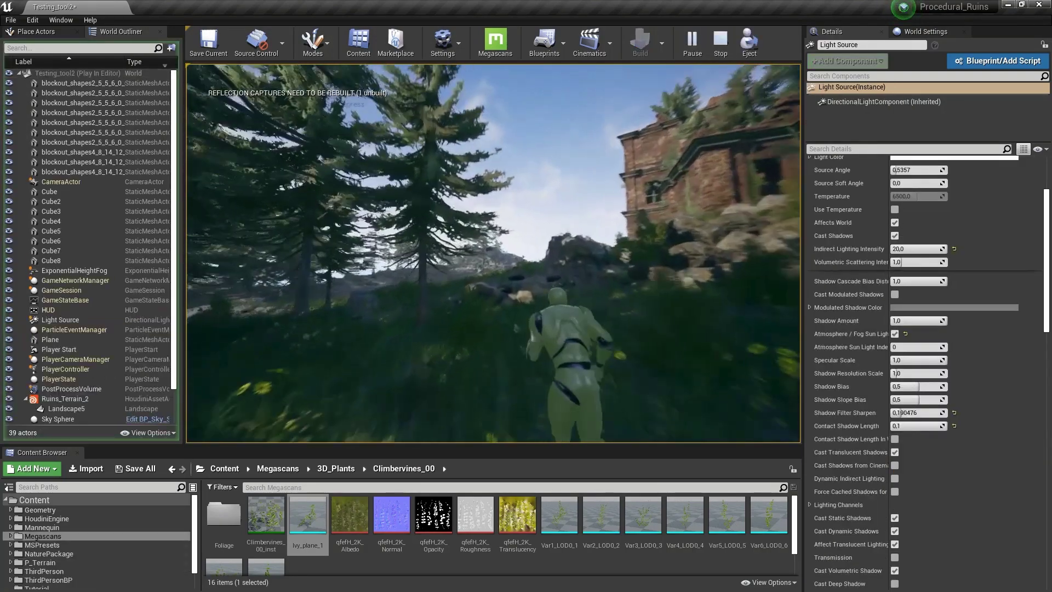
{"action": "key", "text": "w"}
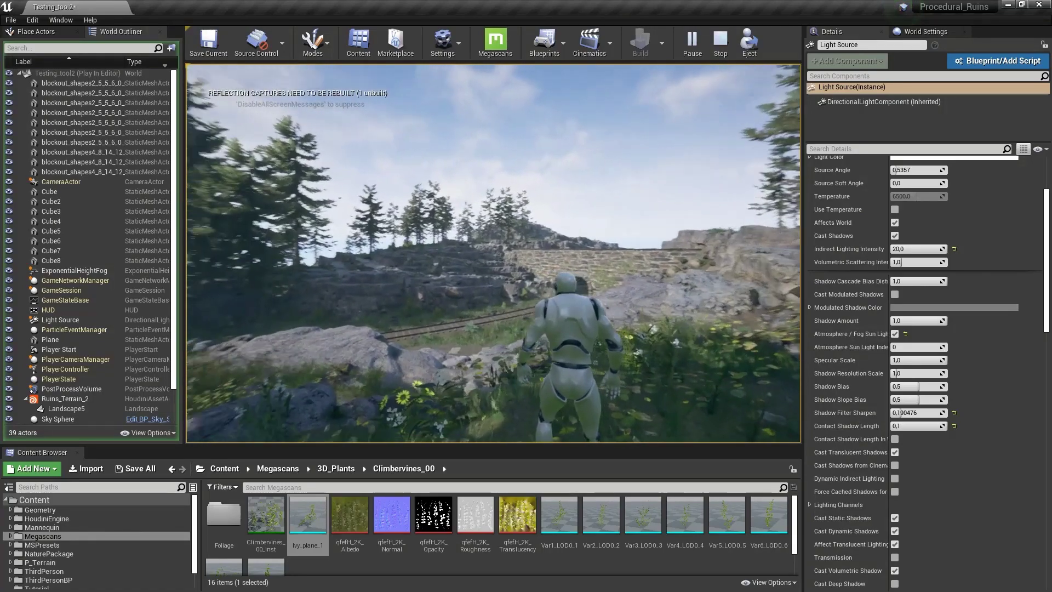
- Run the character past the brick ruins and along the railway toward the stone bridge's arch, and end play mode
{"action": "key", "text": "w"}
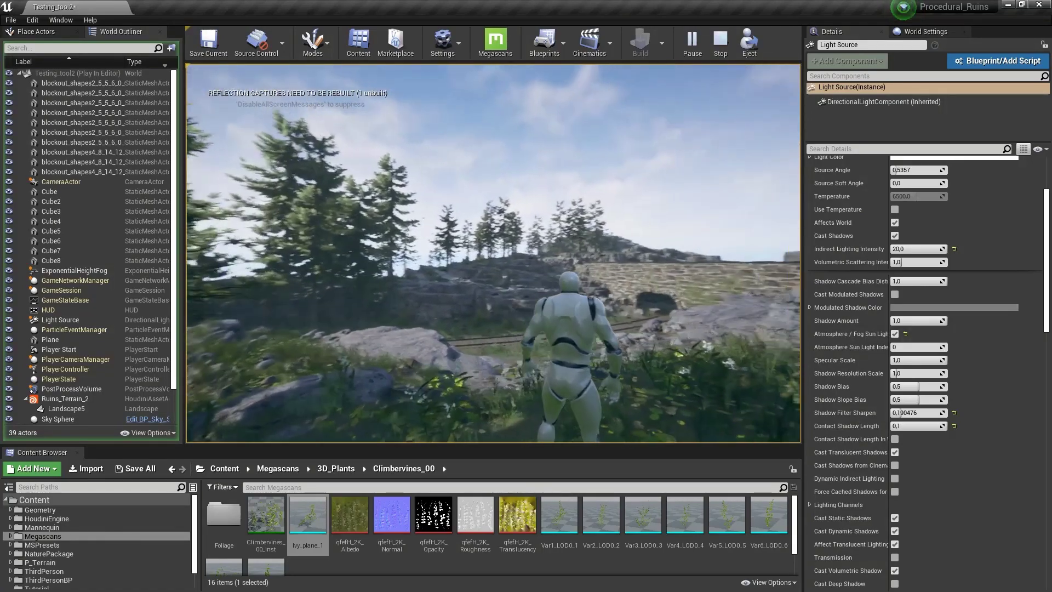
{"action": "key", "text": "w"}
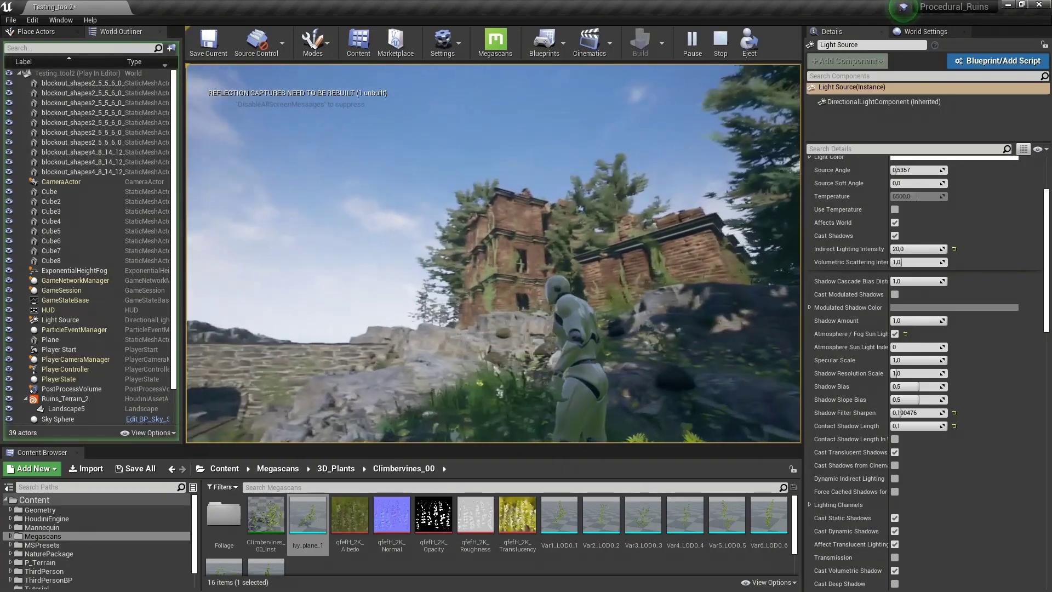
{"action": "key", "text": "w"}
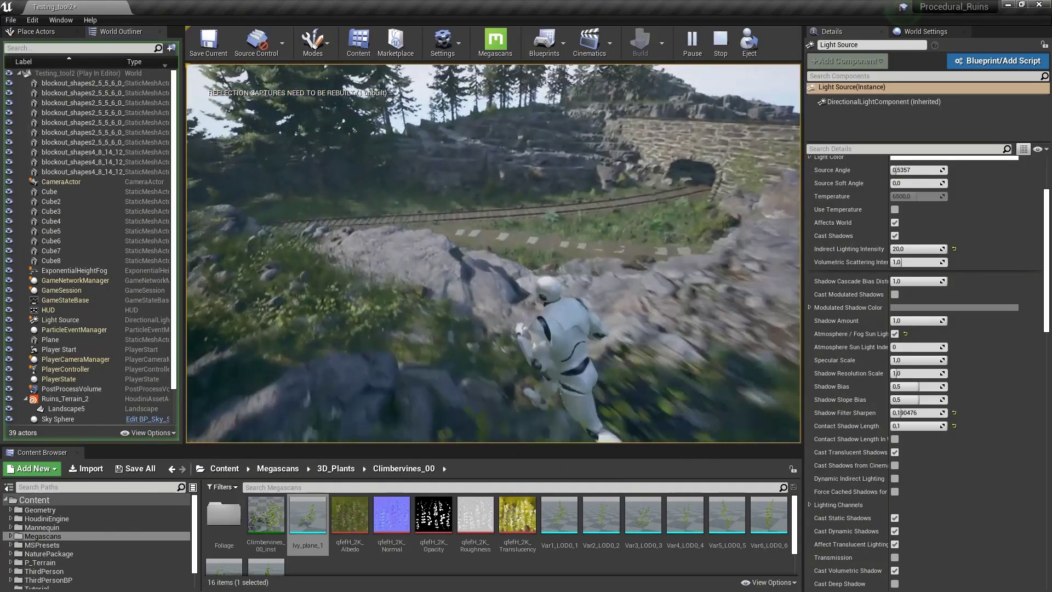
{"action": "key", "text": "w"}
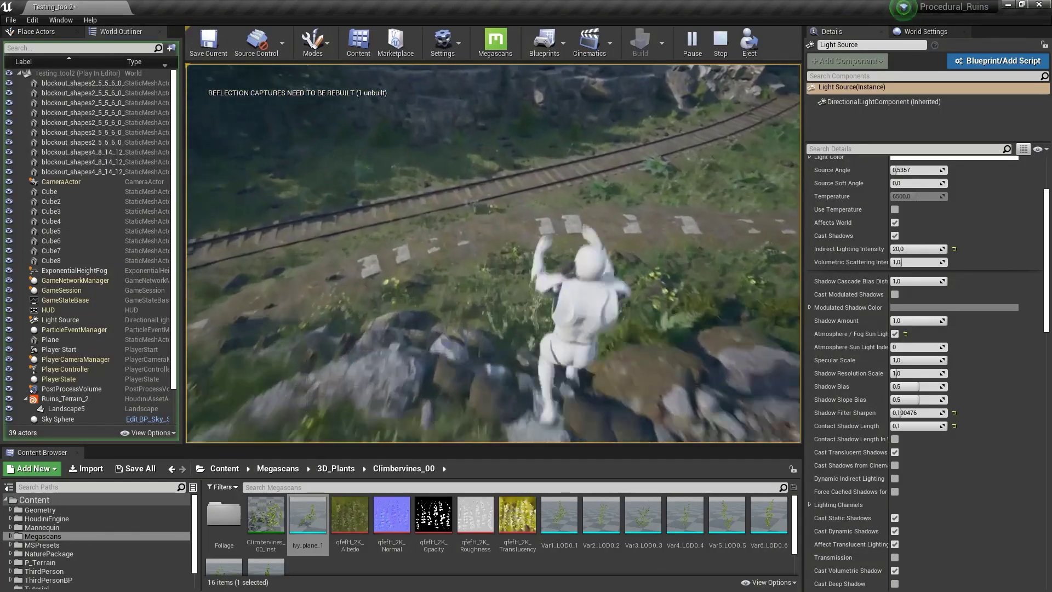
{"action": "key", "text": "w"}
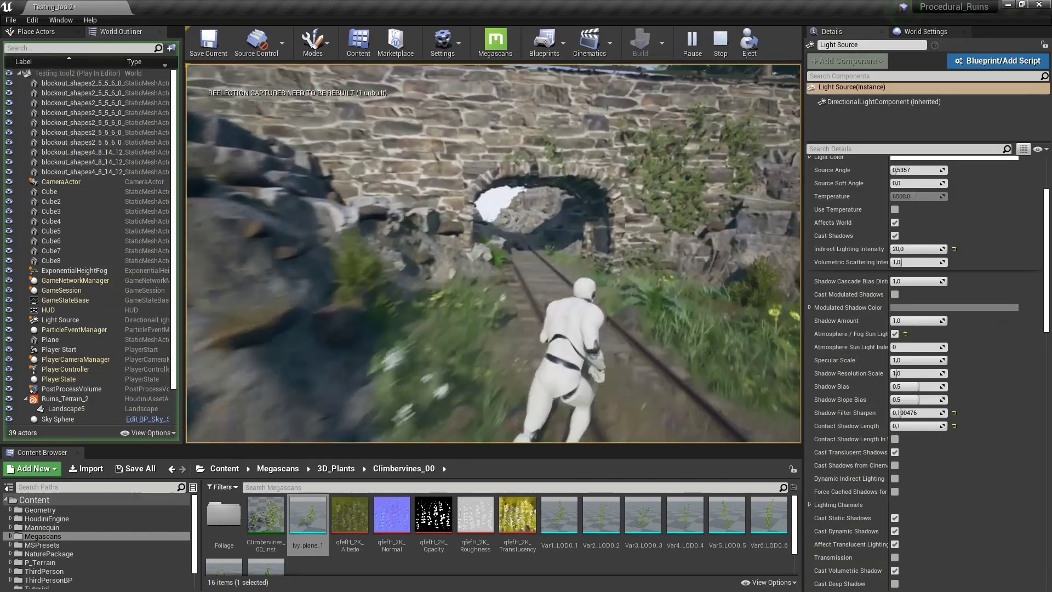
{"action": "key", "text": "Escape"}
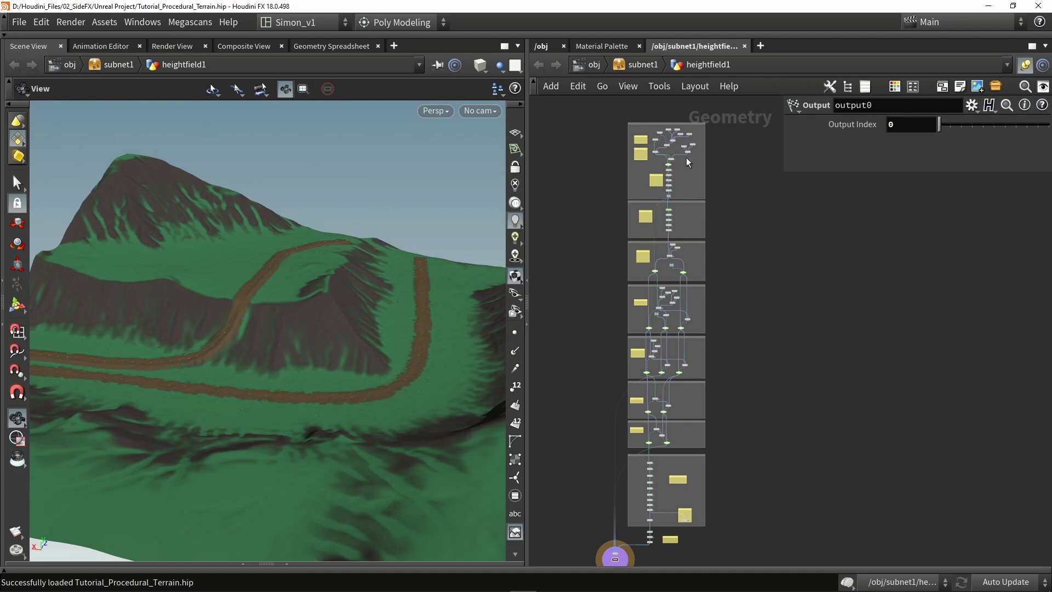
- Switch to Houdini and examine the heightfield1 network's base terrain, erosion, path and railway, and bridge tool sections
{"action": "scroll", "coordinate": [658, 147], "scroll_direction": "up", "scroll_amount": 5}
{"action": "scroll", "coordinate": [742, 228], "scroll_direction": "up", "scroll_amount": 2}
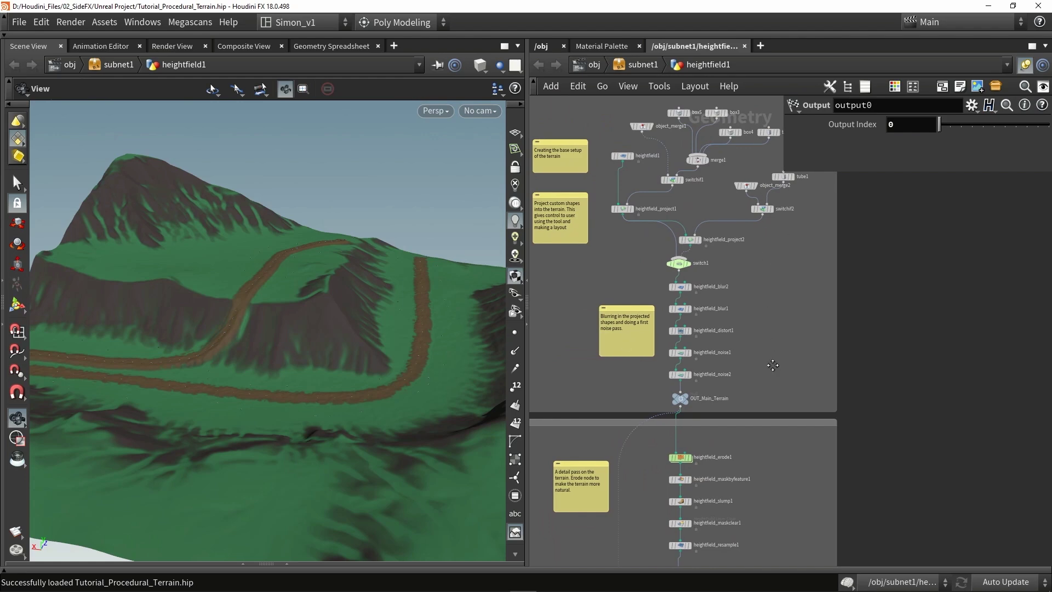
{"action": "scroll", "coordinate": [774, 361], "scroll_direction": "down", "scroll_amount": 3}
{"action": "scroll", "coordinate": [712, 433], "scroll_direction": "up", "scroll_amount": 3}
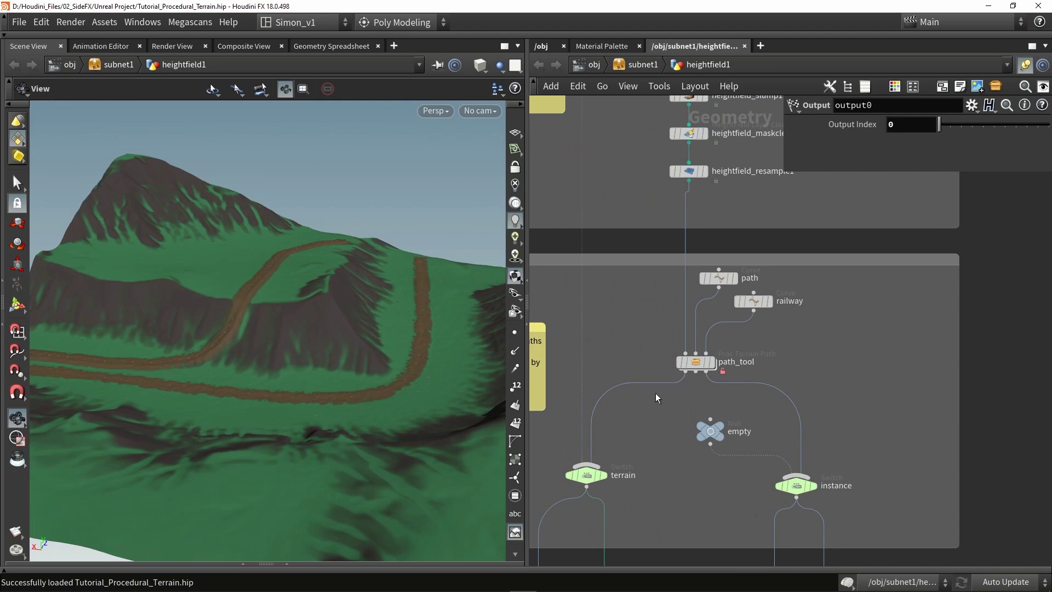
{"action": "middle_click_drag", "start_coordinate": [655, 393], "coordinate": [725, 345]}
{"action": "middle_click_drag", "start_coordinate": [716, 438], "coordinate": [693, 247]}
{"action": "scroll", "coordinate": [693, 236], "scroll_direction": "down", "scroll_amount": 2}
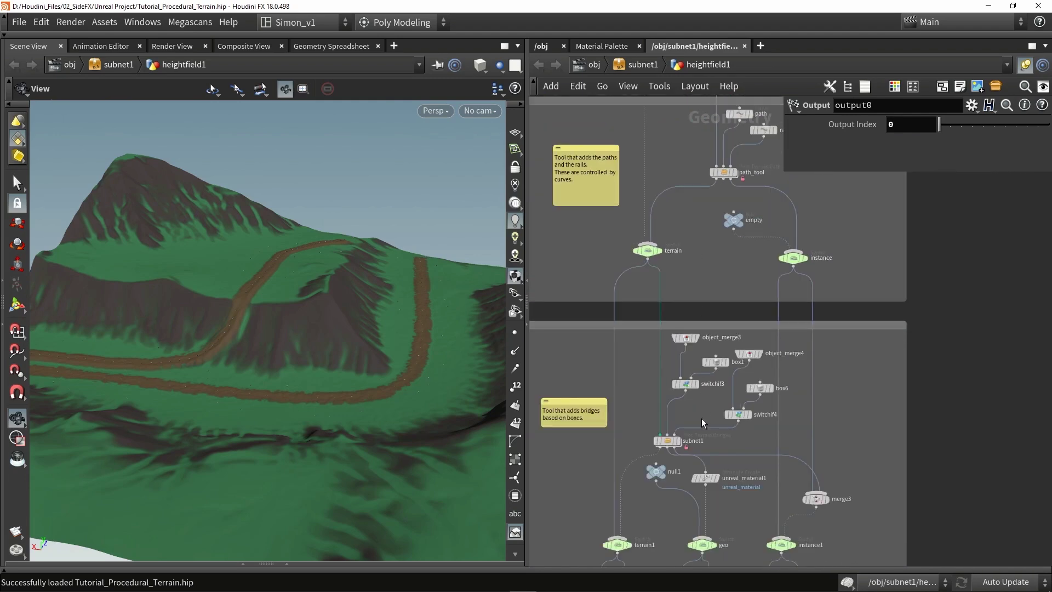
{"action": "scroll", "coordinate": [702, 418], "scroll_direction": "up", "scroll_amount": 2}
{"action": "middle_click_drag", "start_coordinate": [752, 452], "coordinate": [766, 289]}
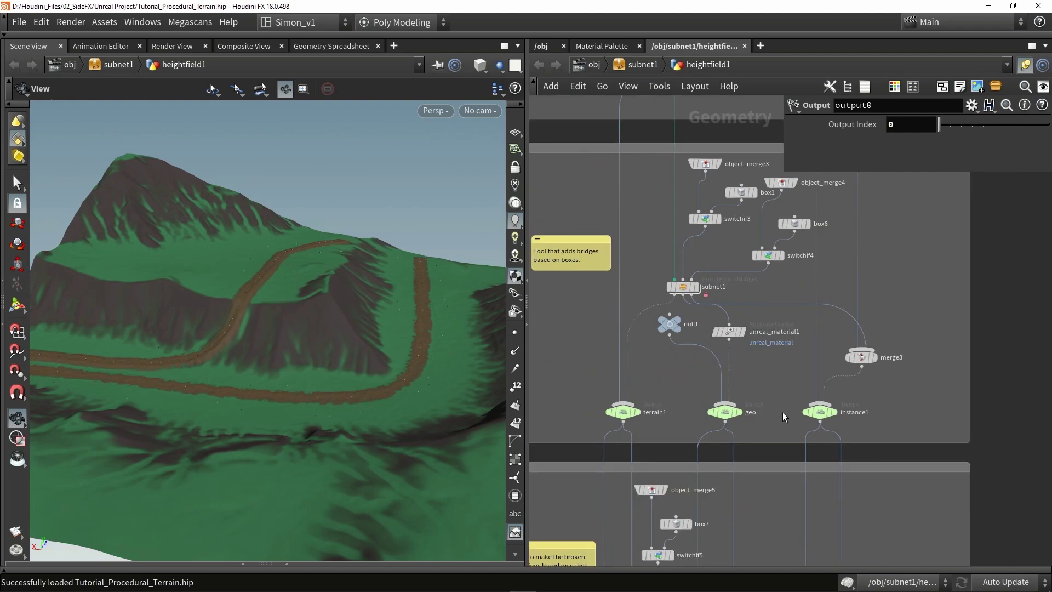
- Examine the network sections that generate the broken buildings, the cliffs and the trees
{"action": "middle_click_drag", "start_coordinate": [783, 412], "coordinate": [758, 165]}
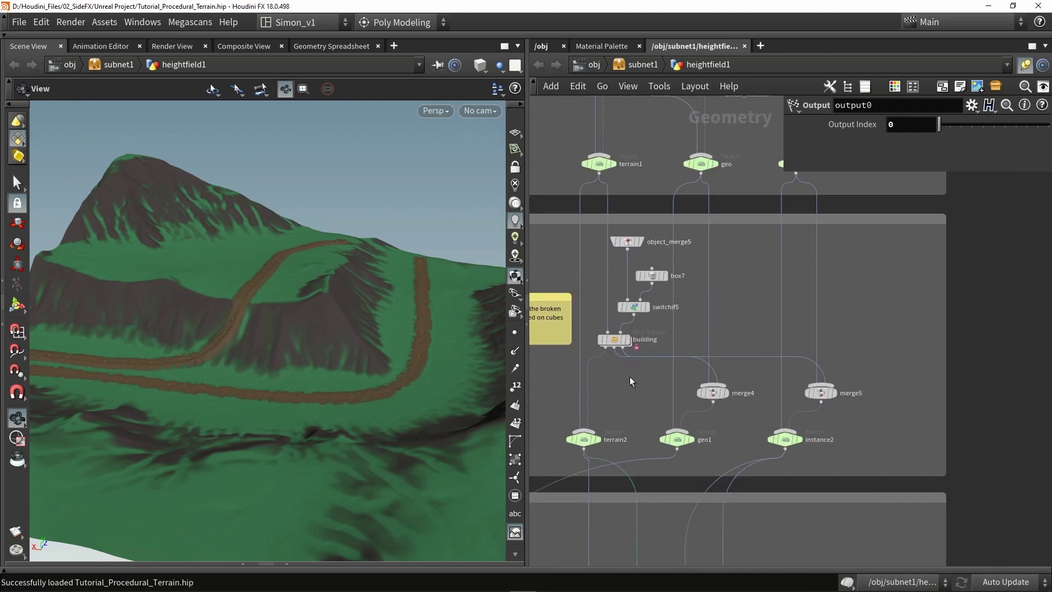
{"action": "middle_click_drag", "start_coordinate": [630, 377], "coordinate": [689, 209]}
{"action": "scroll", "coordinate": [699, 297], "scroll_direction": "down", "scroll_amount": 2}
{"action": "scroll", "coordinate": [698, 425], "scroll_direction": "up", "scroll_amount": 4}
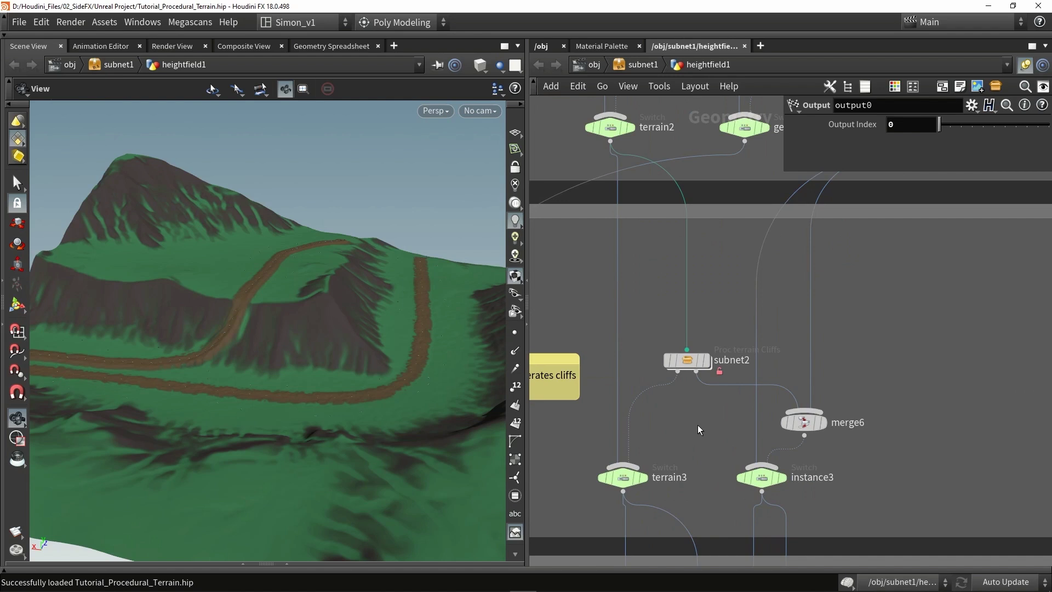
{"action": "scroll", "coordinate": [698, 425], "scroll_direction": "down", "scroll_amount": 1}
{"action": "middle_click_drag", "start_coordinate": [698, 418], "coordinate": [698, 224]}
{"action": "scroll", "coordinate": [697, 225], "scroll_direction": "down", "scroll_amount": 1}
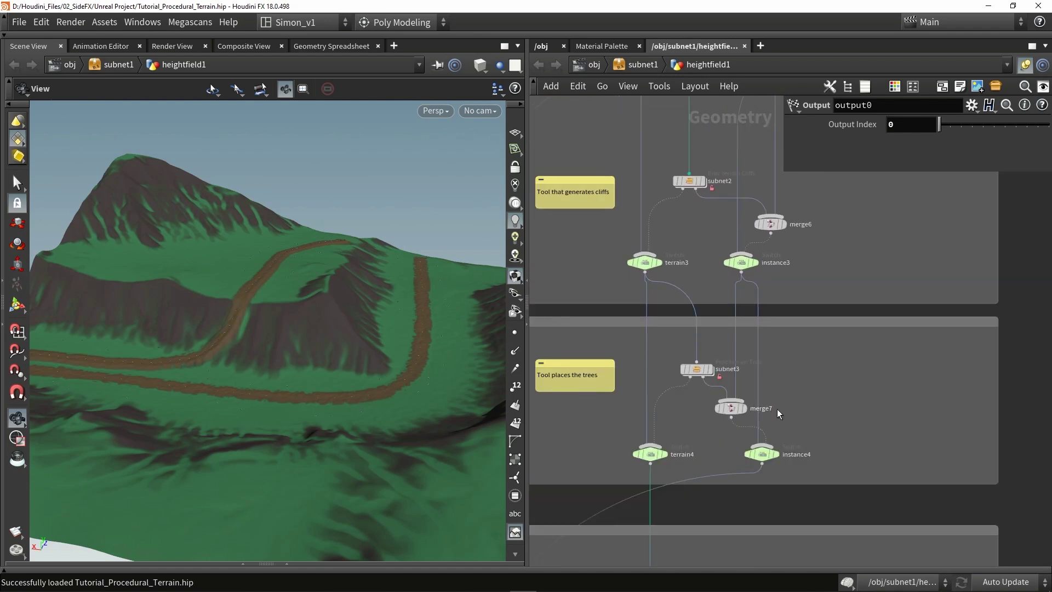
{"action": "middle_click_drag", "start_coordinate": [816, 460], "coordinate": [858, 295]}
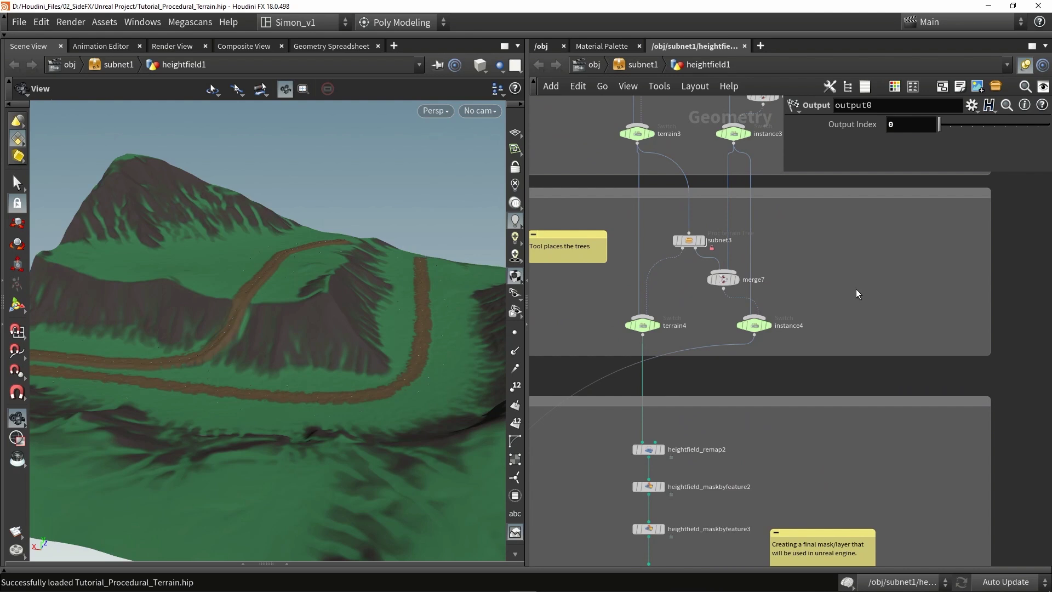
- Examine the final mask layers, terrain layer export, material preview and output nodes at the end of the network
{"action": "scroll", "coordinate": [856, 289], "scroll_direction": "down", "scroll_amount": 4}
{"action": "middle_click_drag", "start_coordinate": [918, 419], "coordinate": [864, 229]}
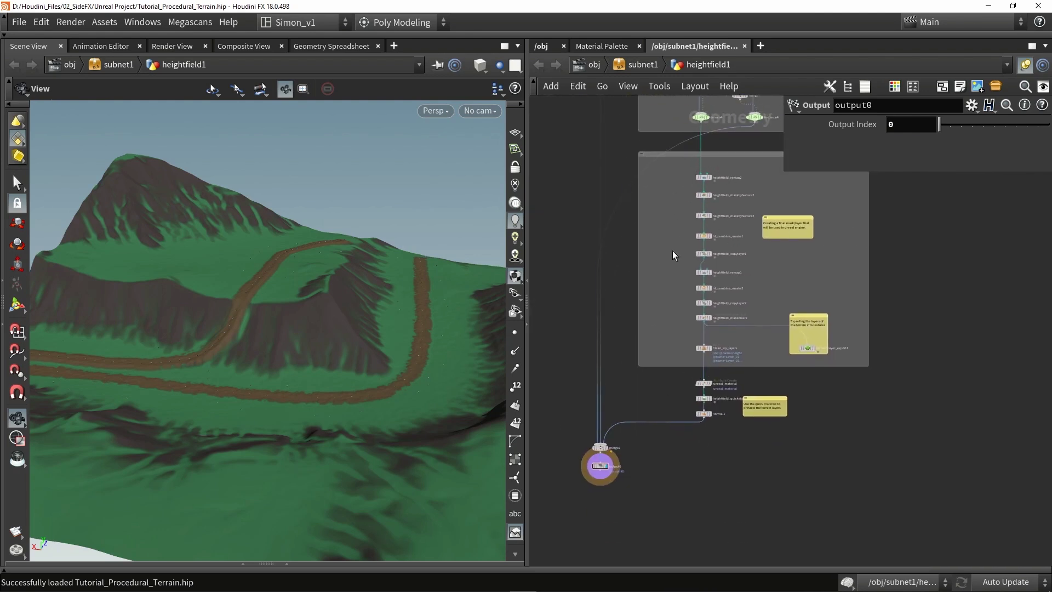
{"action": "scroll", "coordinate": [694, 254], "scroll_direction": "up", "scroll_amount": 3}
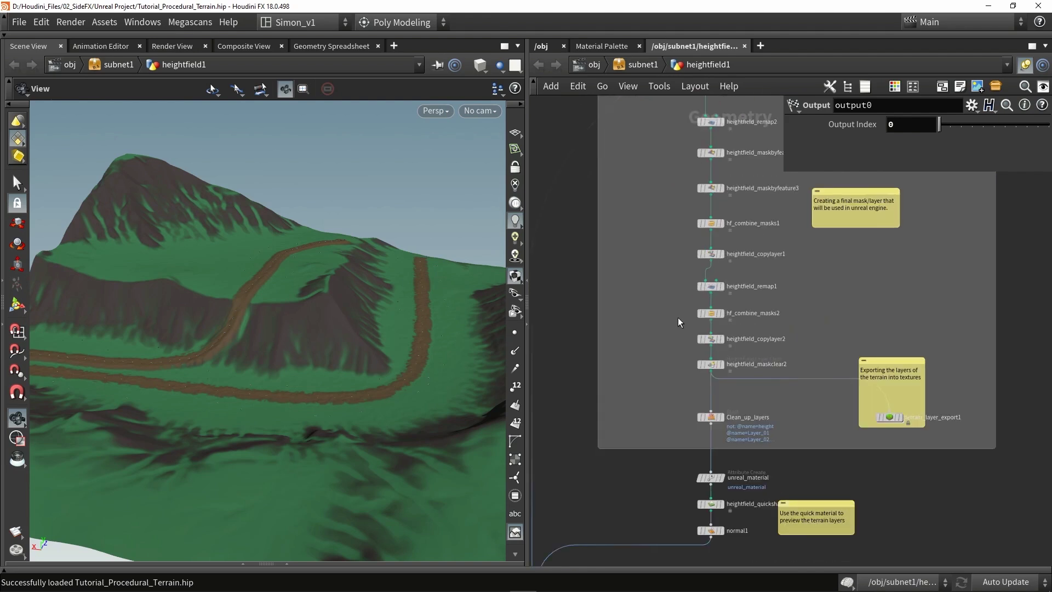
{"action": "scroll", "coordinate": [677, 321], "scroll_direction": "down", "scroll_amount": 1}
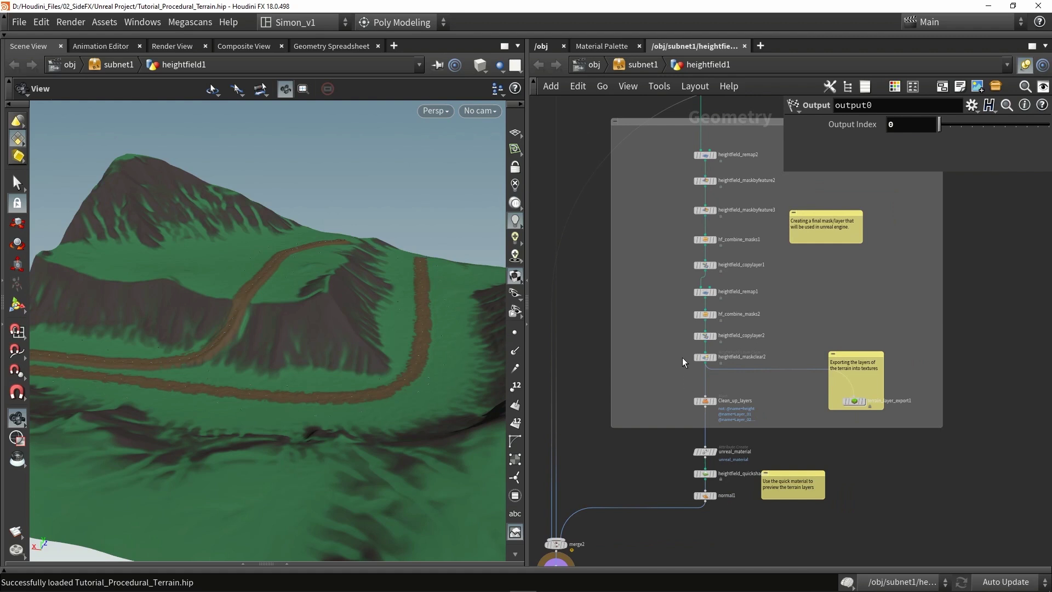
{"action": "middle_click_drag", "start_coordinate": [679, 395], "coordinate": [675, 331]}
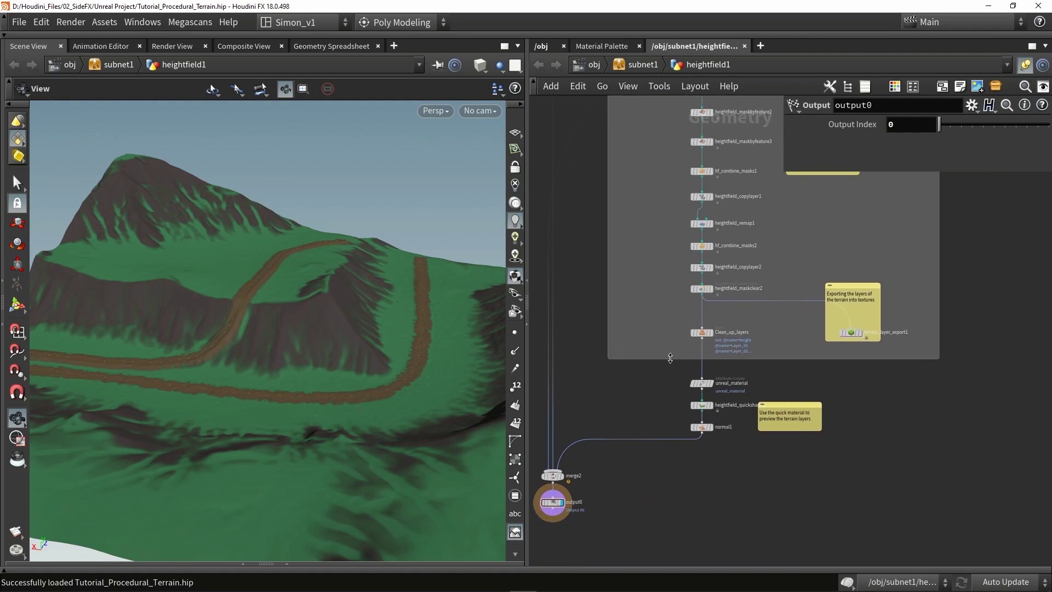
{"action": "middle_click_drag", "start_coordinate": [647, 408], "coordinate": [702, 367]}
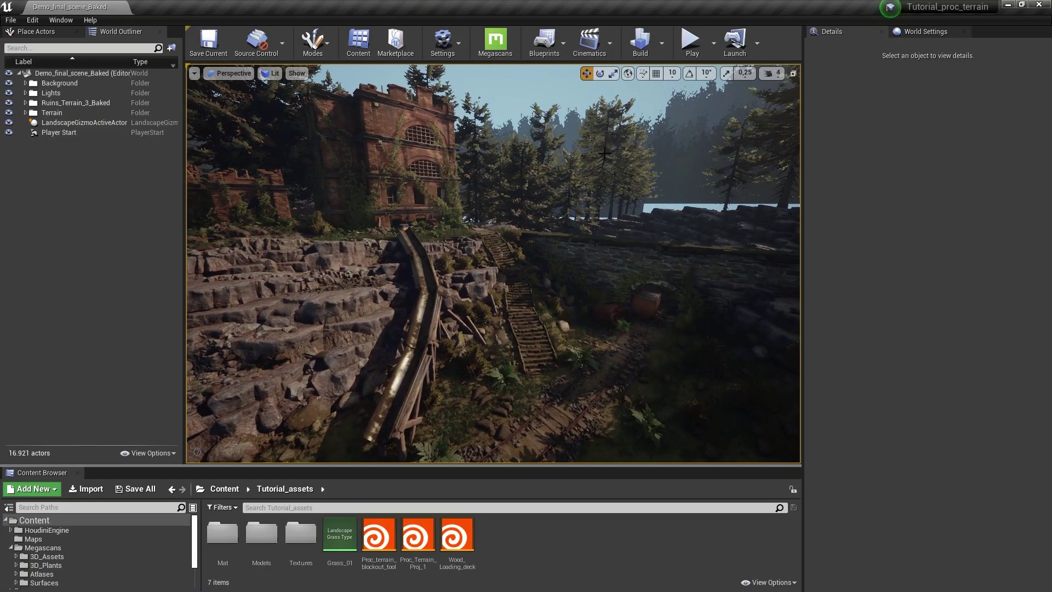
- Switch to Unreal Engine and survey the Demo_final_scene_Baked level from above and down at the railway and ruins
{"action": "right_click_drag", "start_coordinate": [617, 399], "coordinate": [619, 422]}
{"action": "left_click_drag", "start_coordinate": [617, 329], "coordinate": [617, 399]}
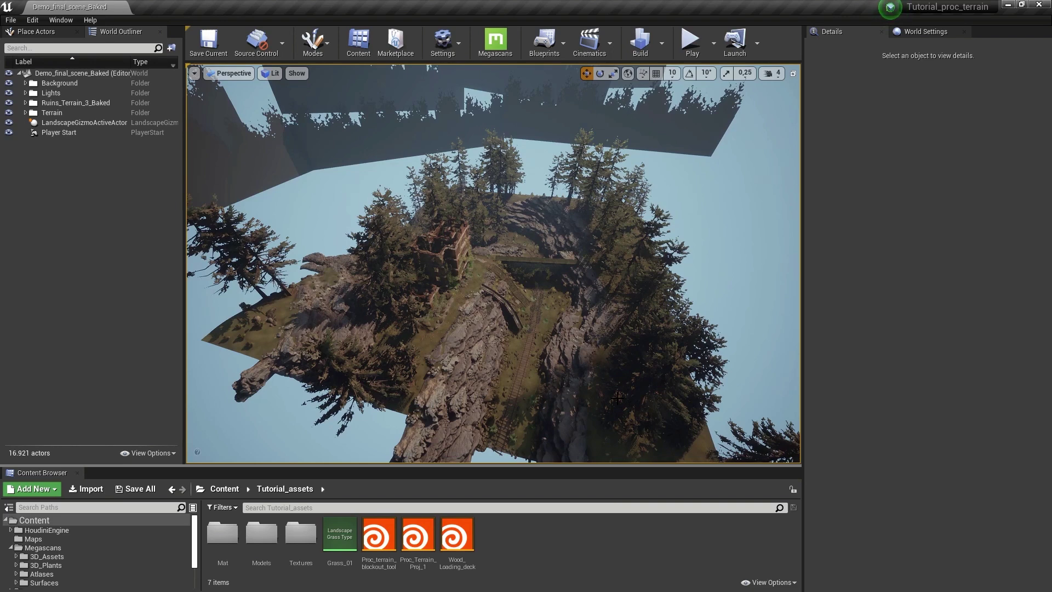
{"action": "key", "text": "w"}
{"action": "right_click_drag", "start_coordinate": [617, 398], "coordinate": [617, 405]}
{"action": "right_click_drag", "start_coordinate": [564, 350], "coordinate": [574, 322]}
{"action": "key", "text": "s"}
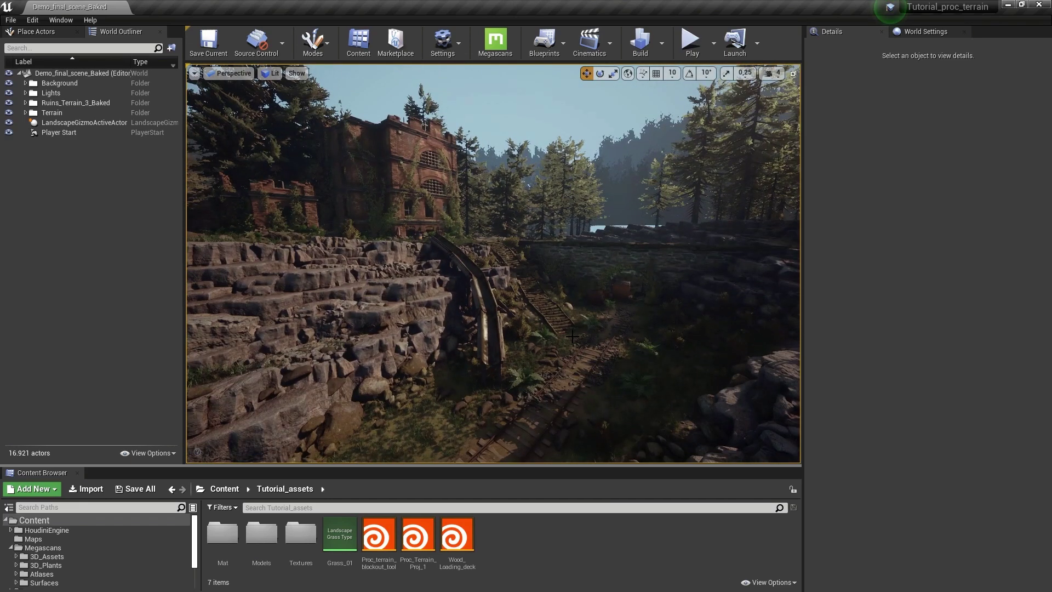